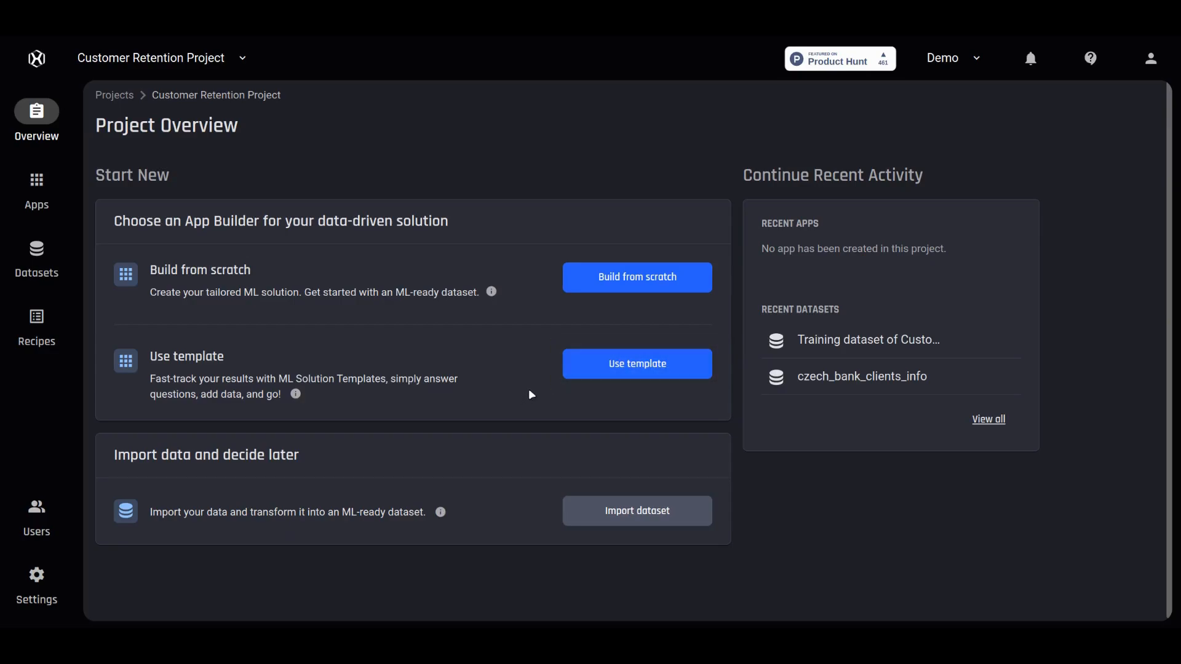
- Create an app from the Customer Churn Prediction template, keeping the default name Customer Churn Prediction
left_click(639, 371)
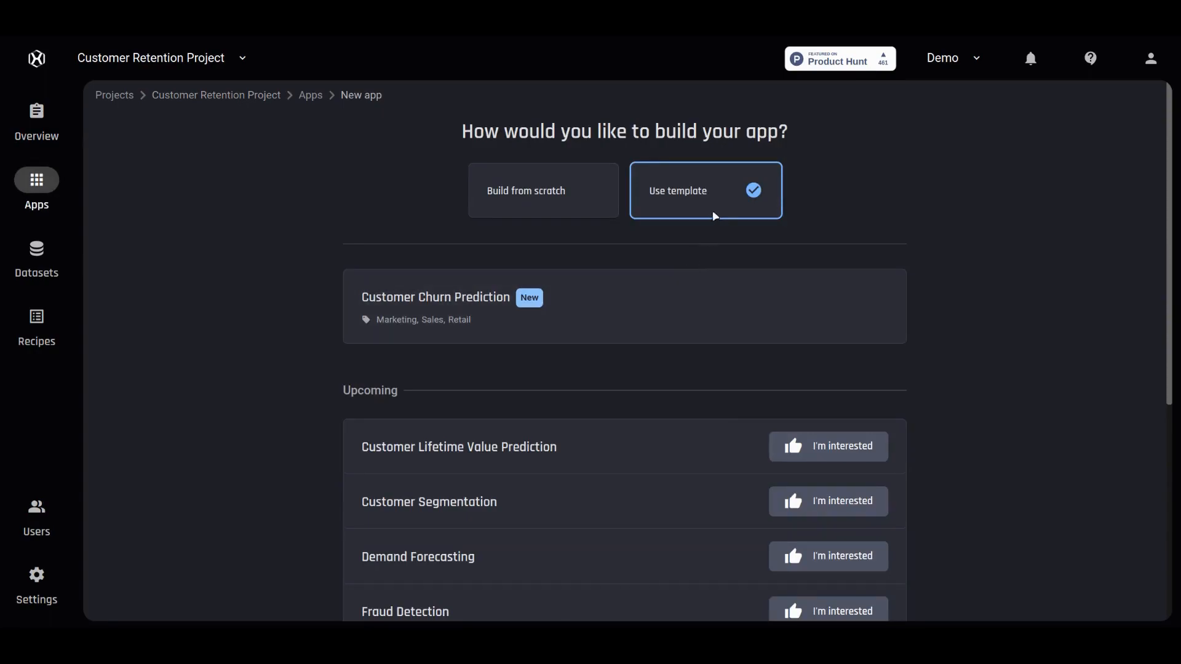
left_click(658, 300)
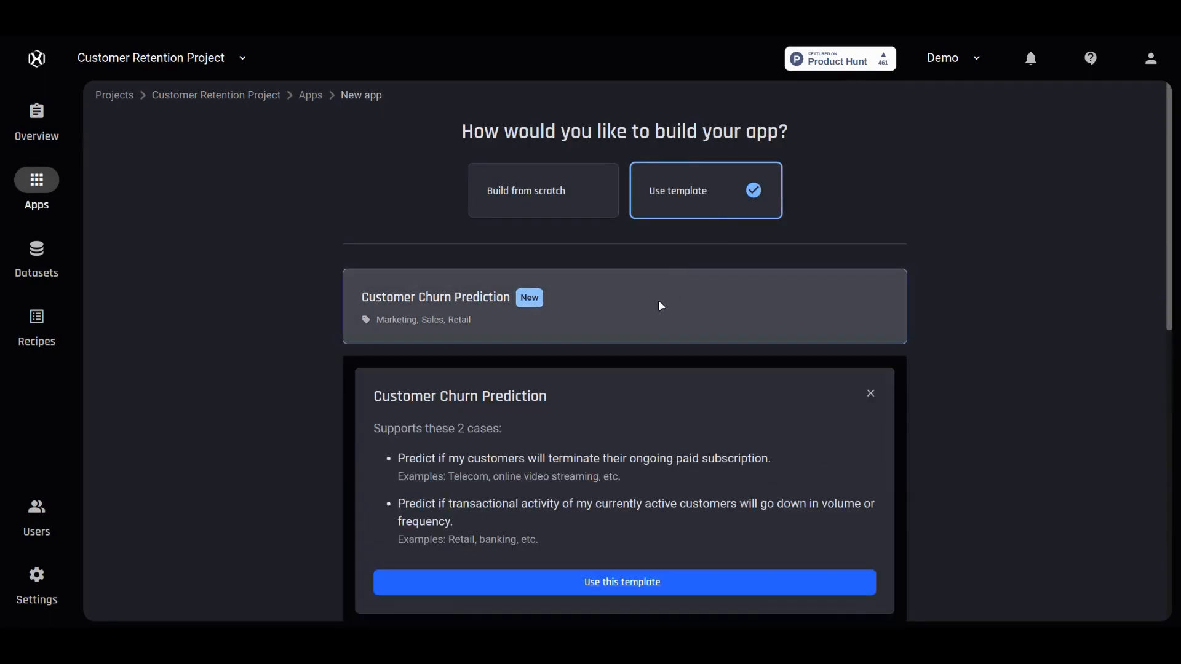
left_click(708, 583)
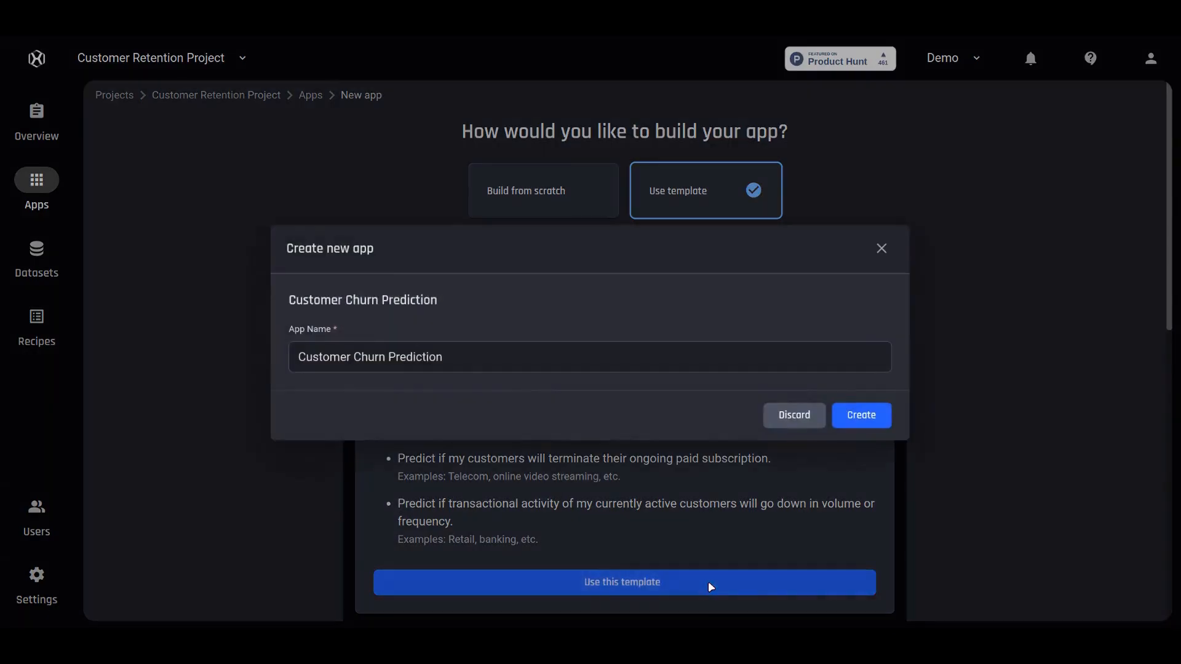
left_click(861, 415)
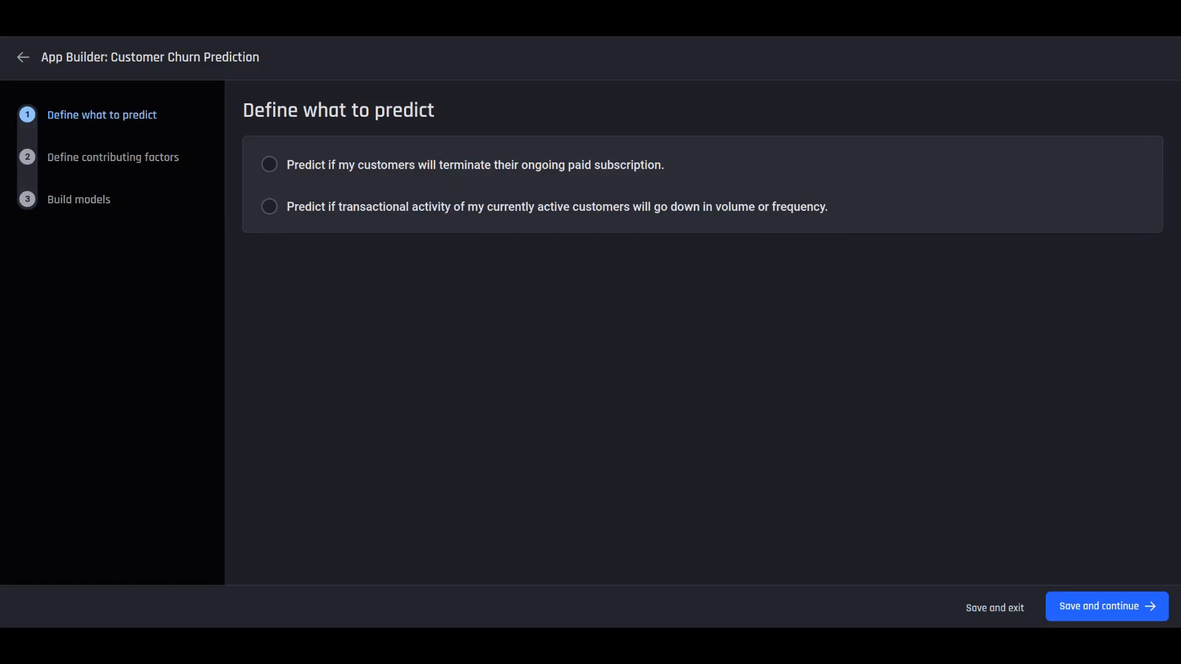
- Choose to predict declining transactional activity of active customers and expand the Transactions and Customer information requirements
left_click(269, 208)
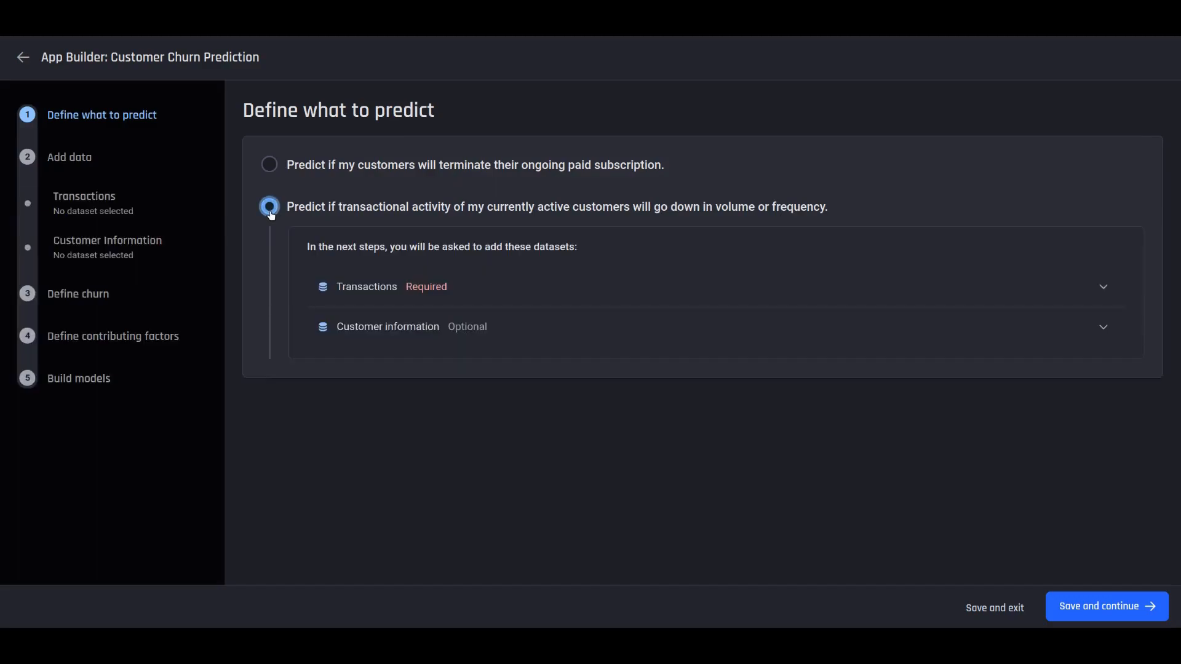
left_click(470, 304)
left_click(520, 368)
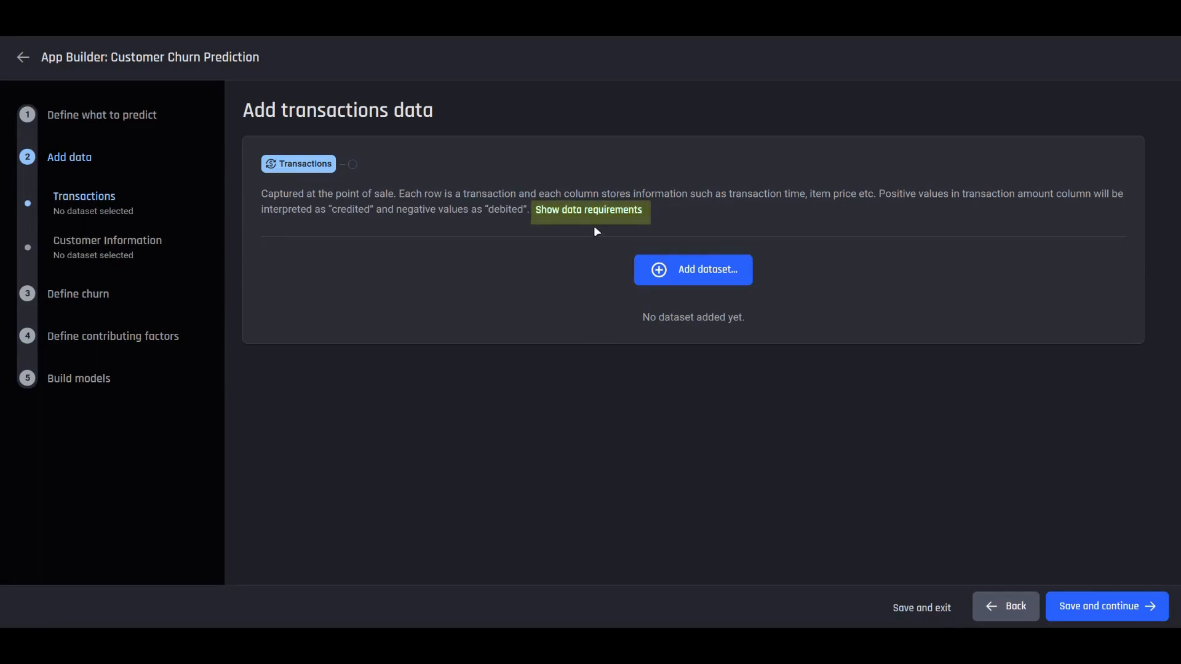
- Review the transactions data requirements and start importing a new dataset
left_click(604, 213)
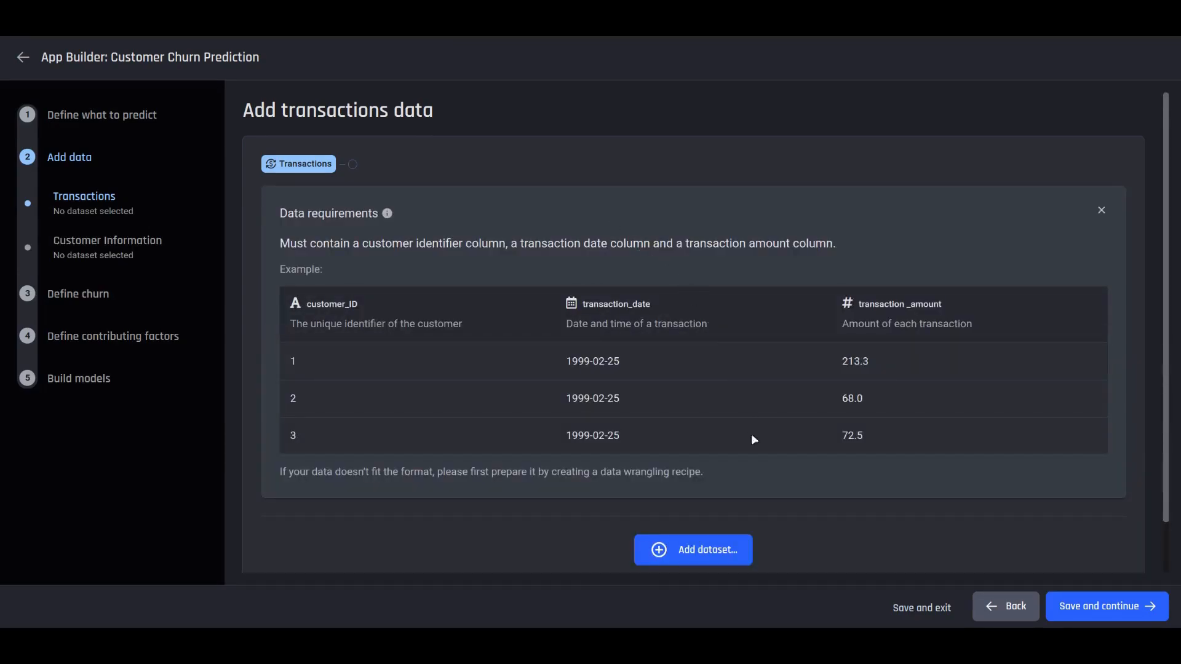
scroll(761, 504, "down", 1)
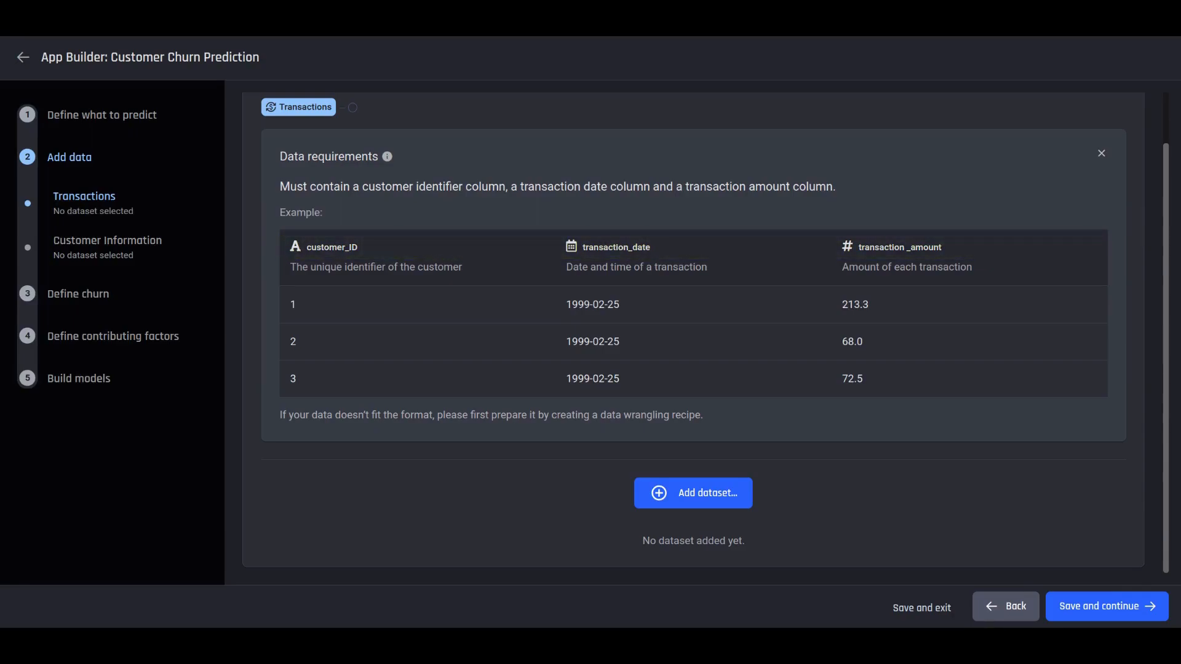
left_click(737, 499)
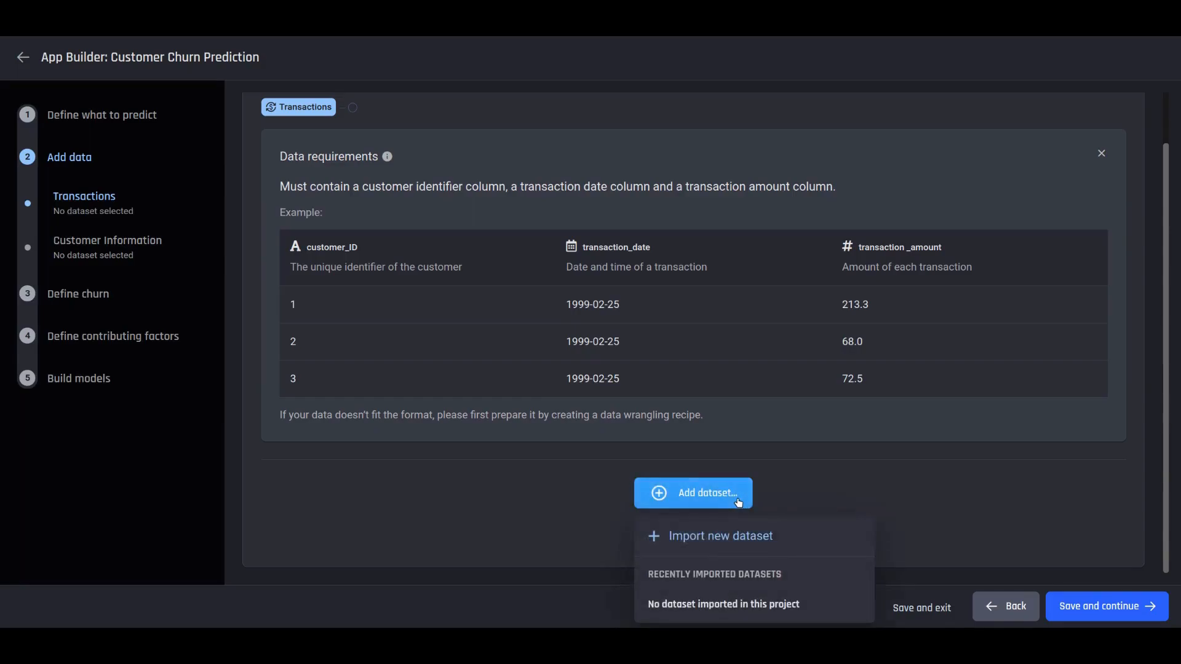
left_click(738, 535)
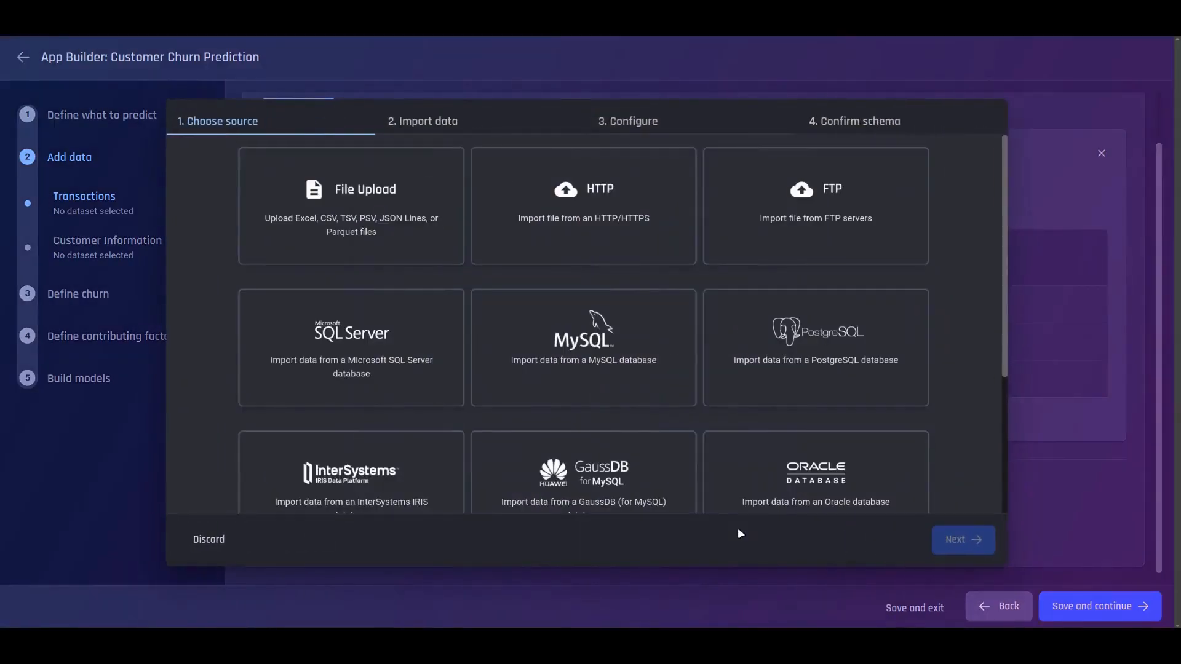
scroll(748, 466, "down", 3)
scroll(748, 466, "up", 3)
- Upload czech_bank_transactions_new.csv as a local file and create the Transactions dataset
left_click(410, 233)
left_click(641, 220)
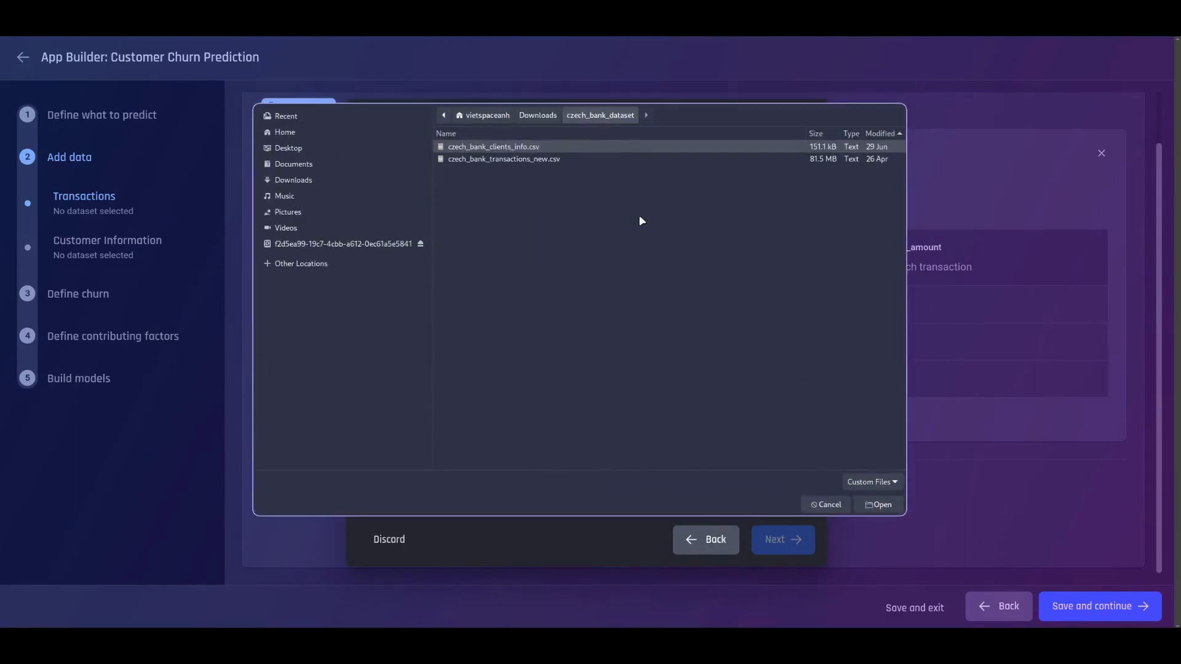
left_click(545, 158)
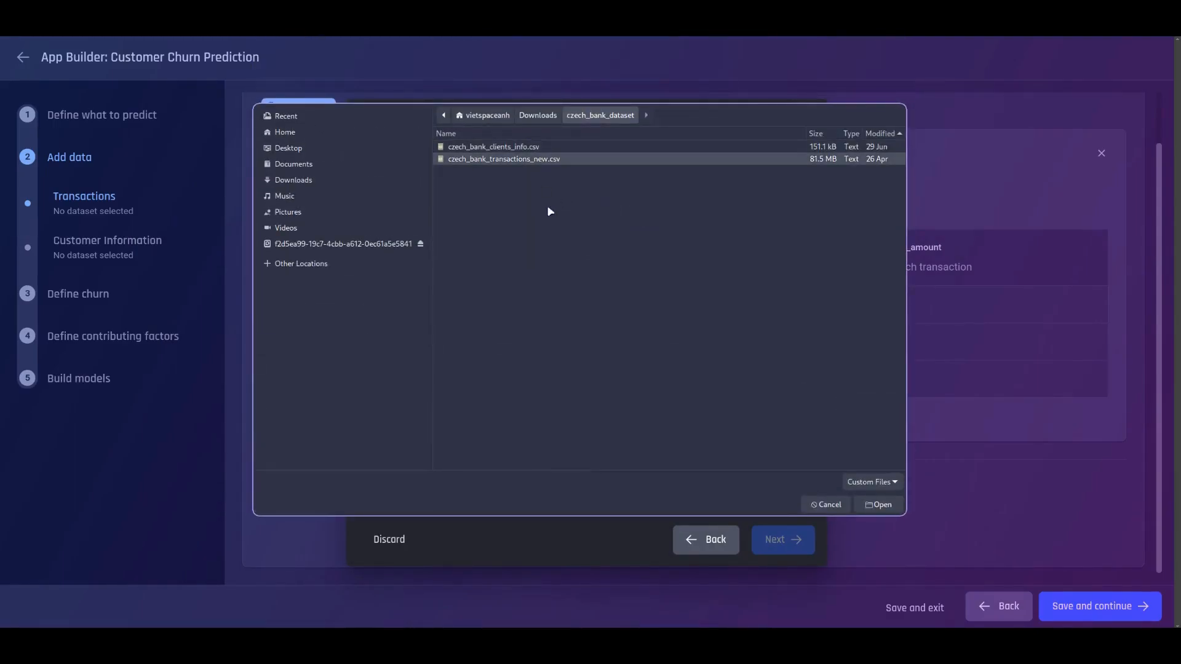
left_click(899, 504)
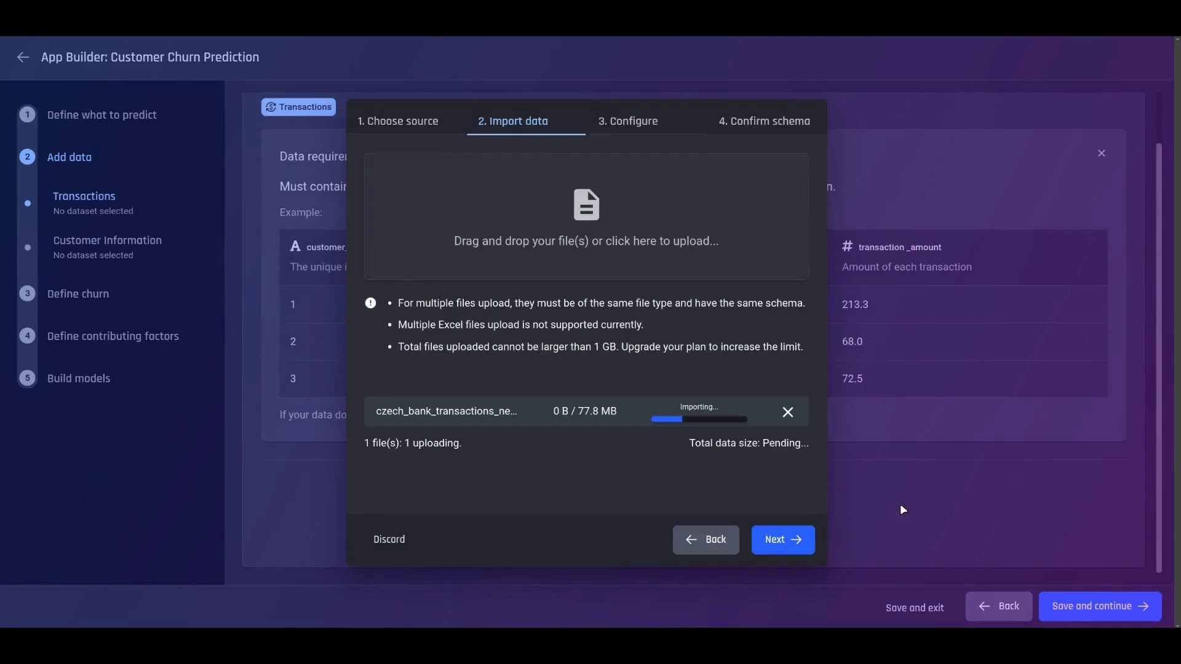
left_click(796, 540)
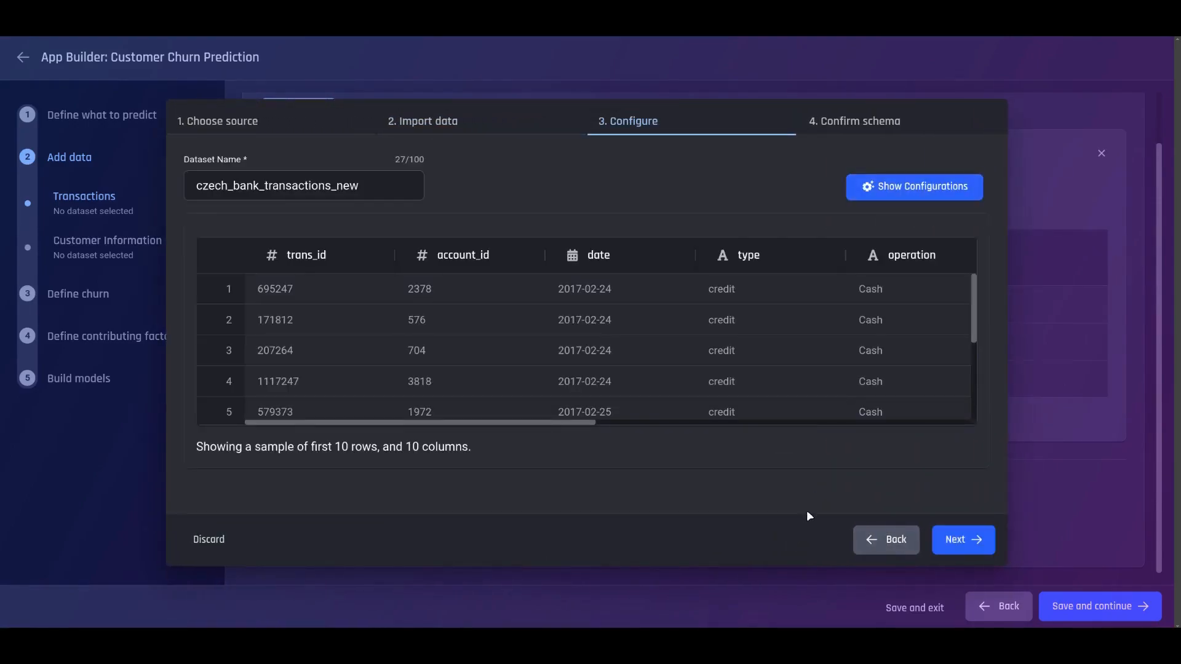
left_click(954, 539)
mouse_move(860, 409)
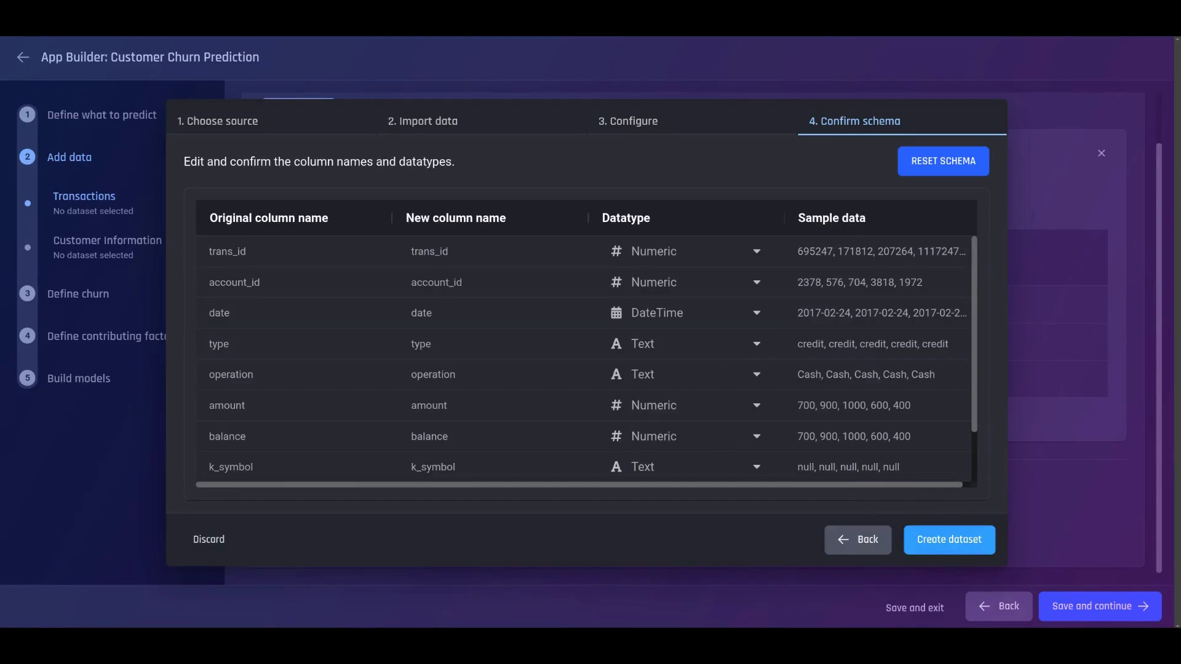
left_click(975, 549)
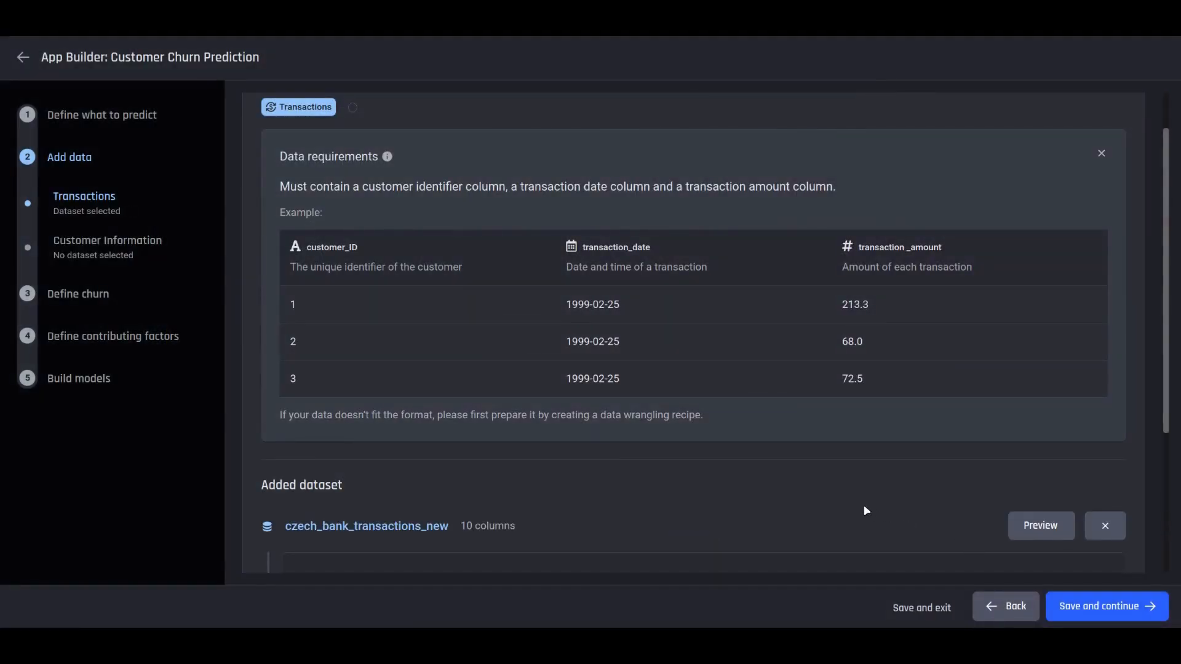
- Map customer identifier to account_id, transaction time to date and amount to amount, then save
scroll(865, 510, "down", 4)
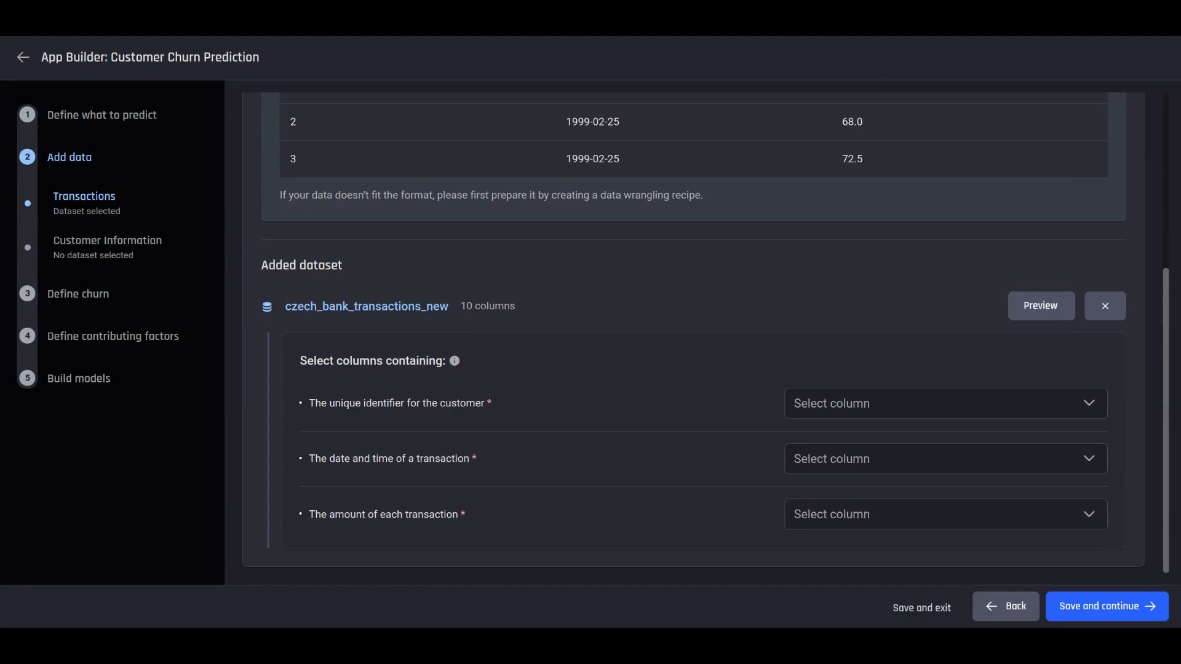
left_click(798, 412)
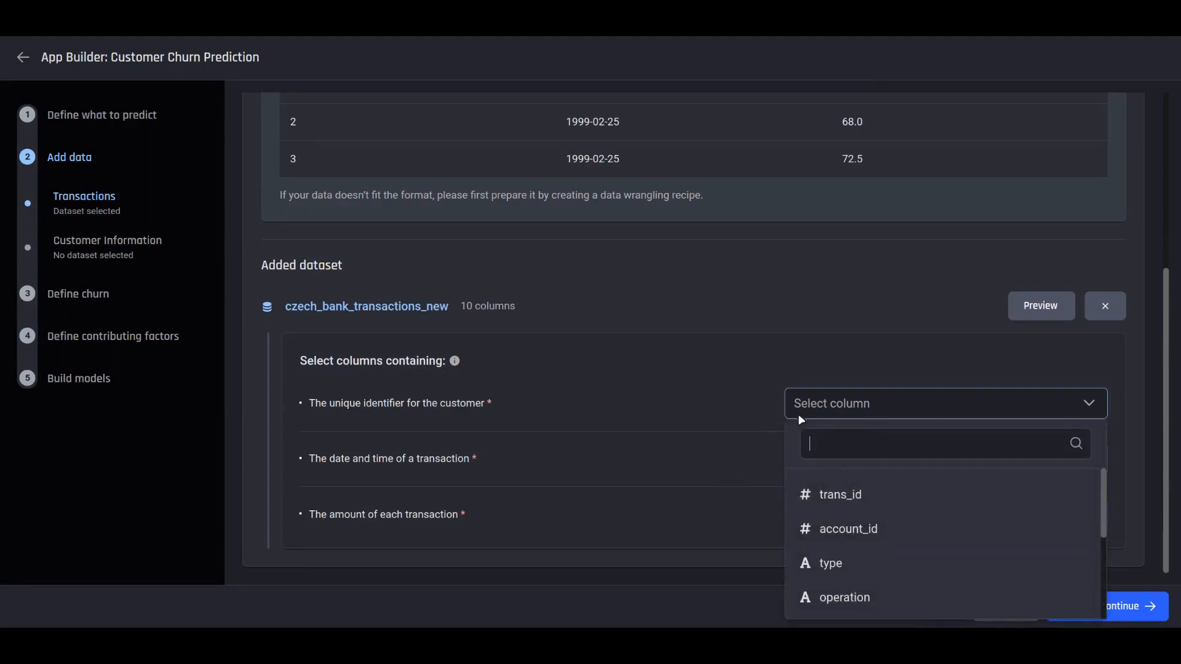
left_click(891, 533)
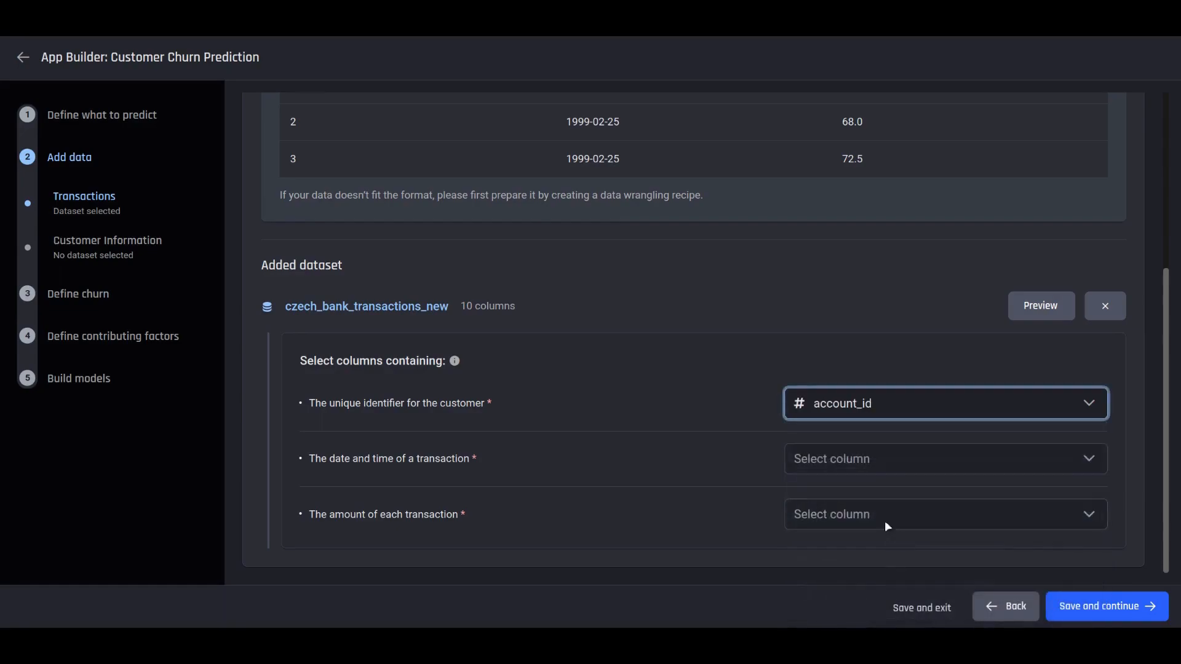
left_click(878, 460)
left_click(888, 547)
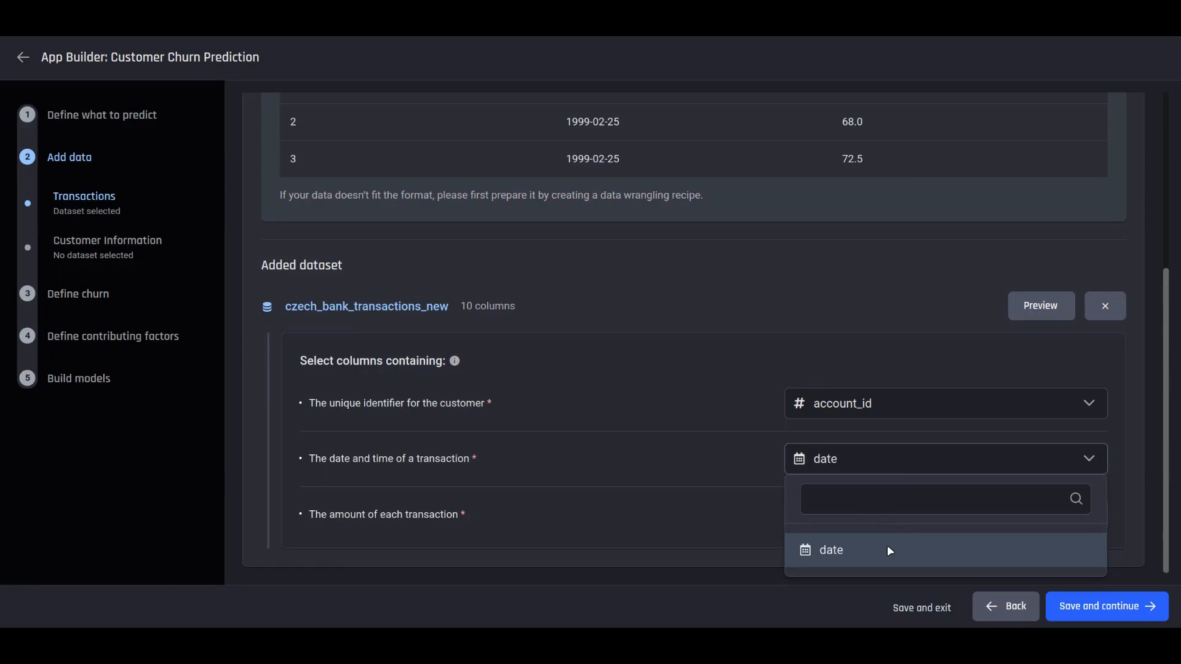
left_click(888, 548)
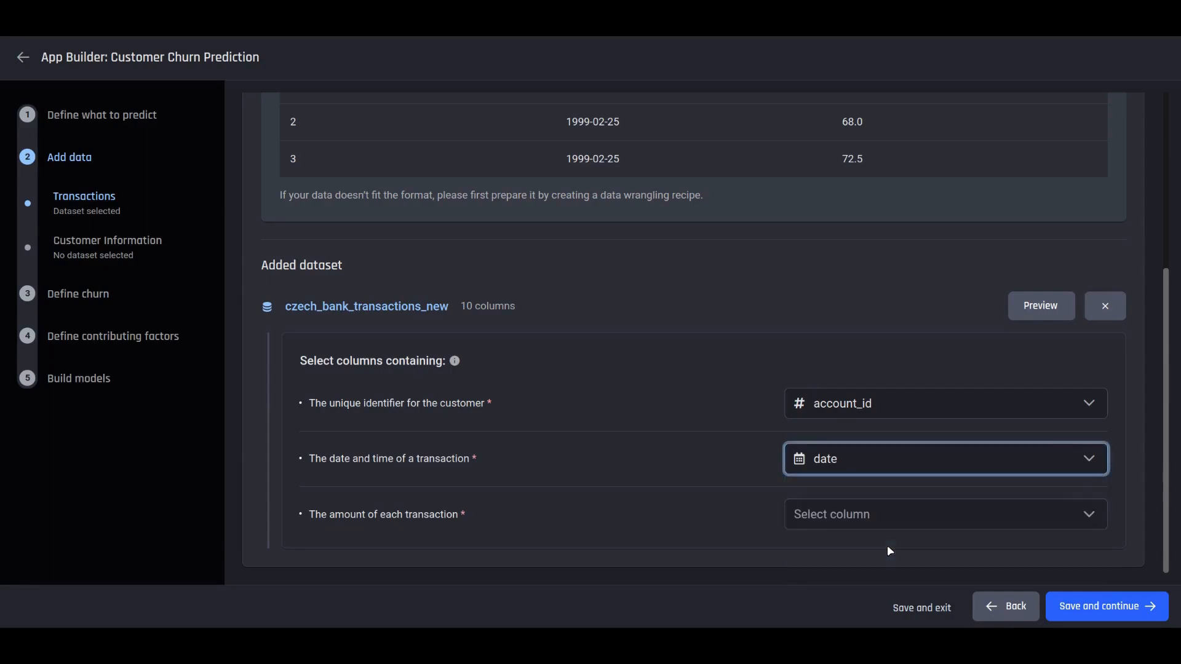
left_click(891, 521)
left_click(907, 447)
left_click(752, 489)
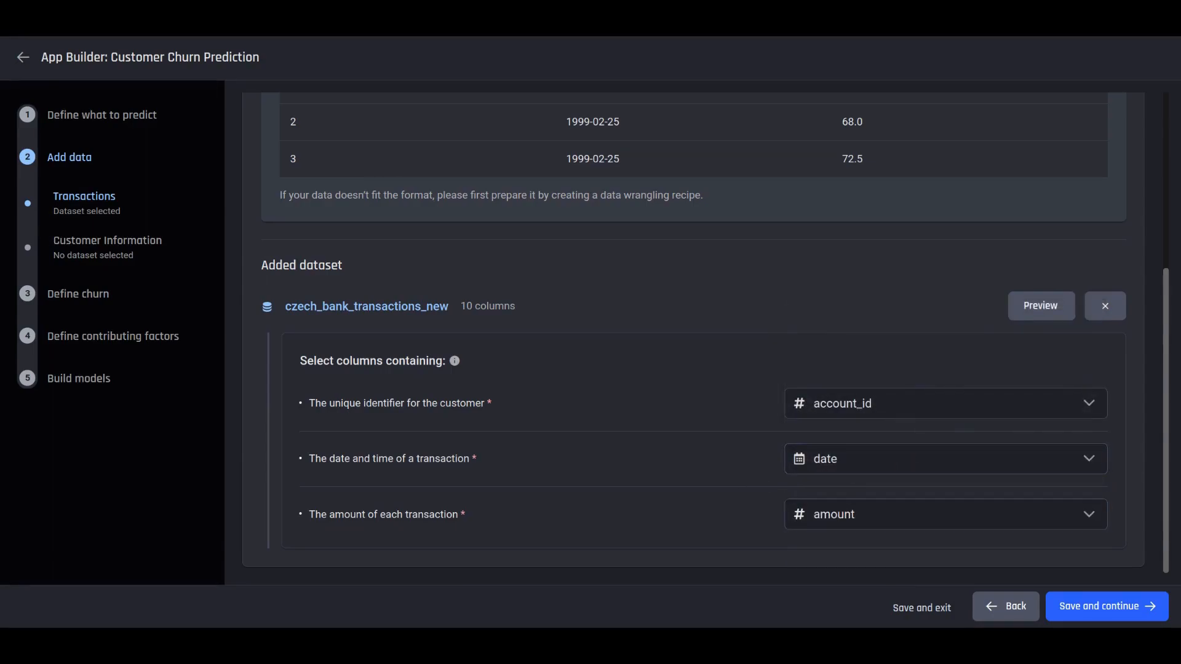
left_click(1087, 608)
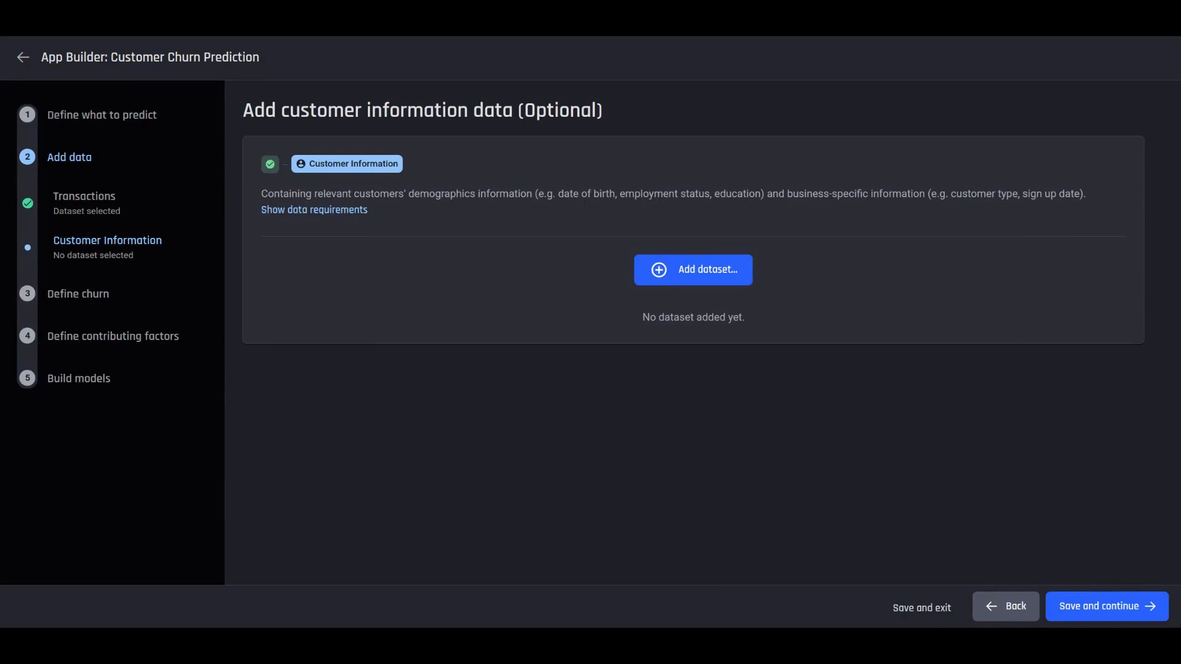
- Import czech_bank_clients_info.csv by file upload as the customer information dataset
left_click(358, 210)
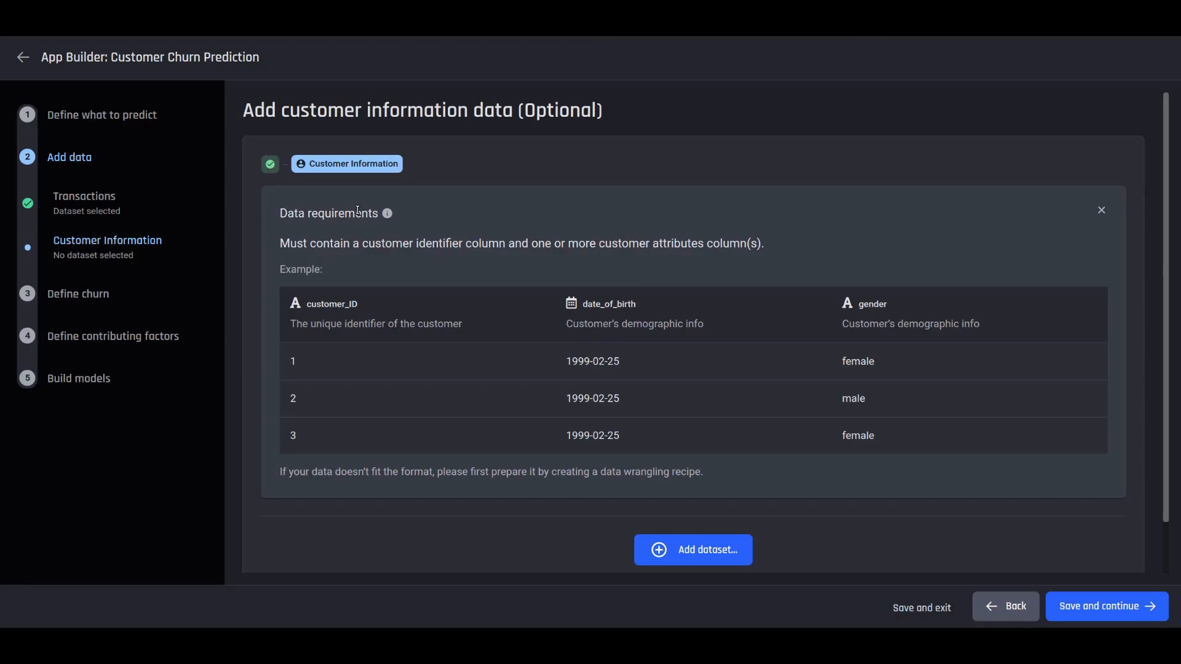
scroll(400, 228, "down", 1)
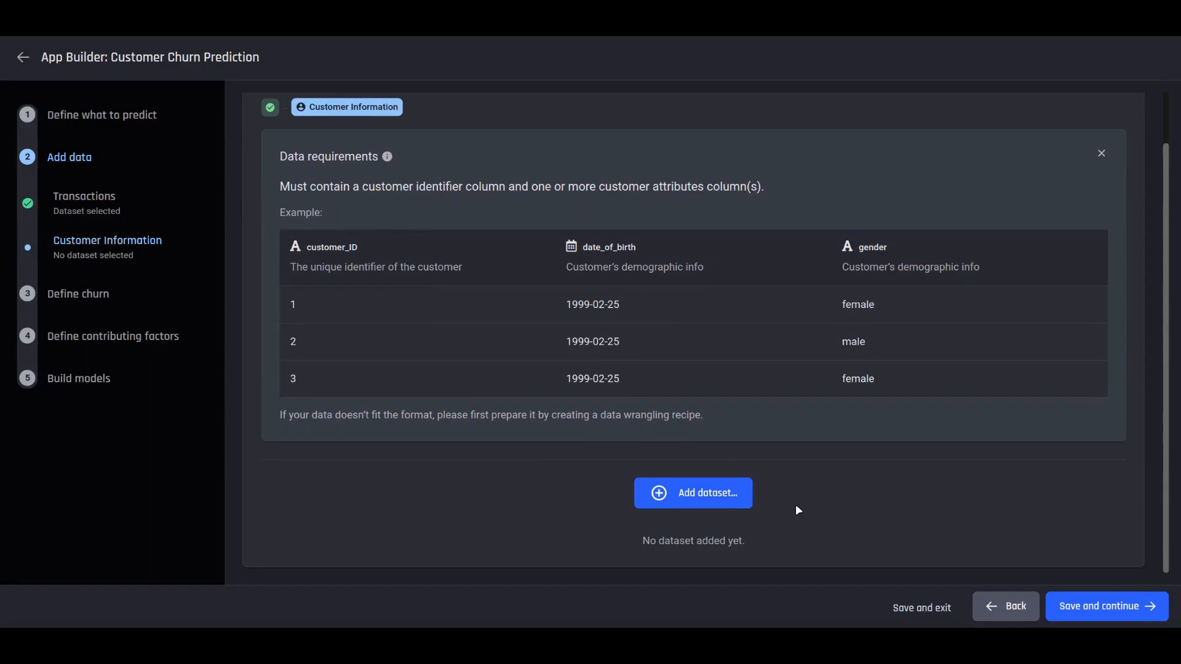
left_click(734, 493)
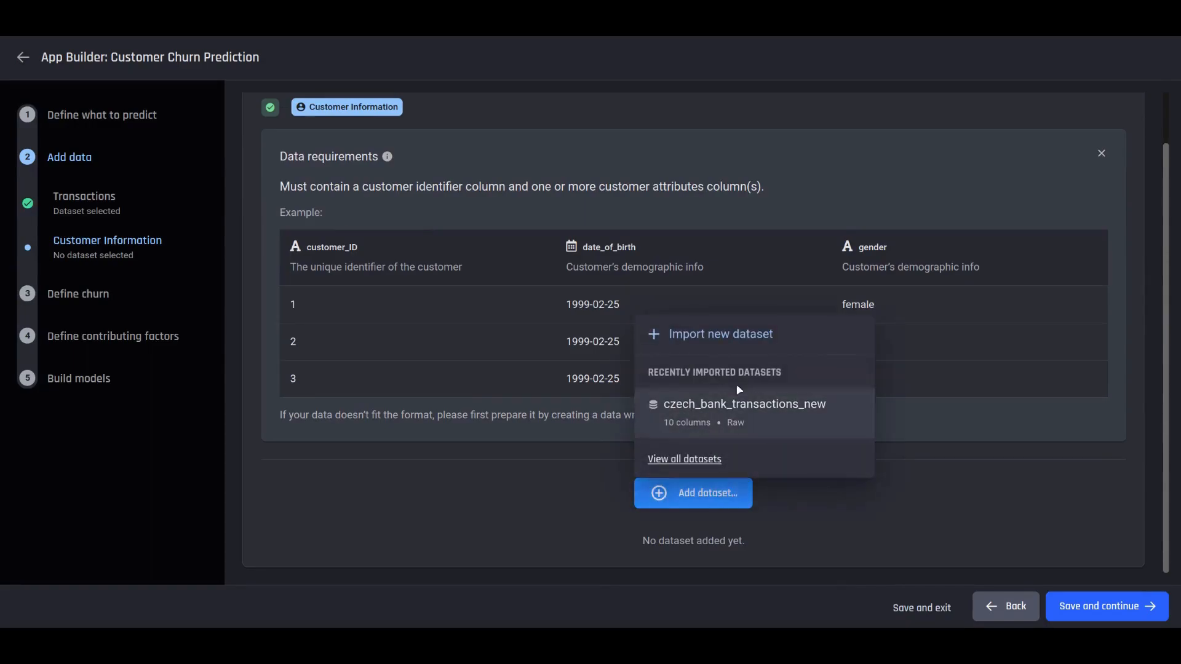
left_click(740, 345)
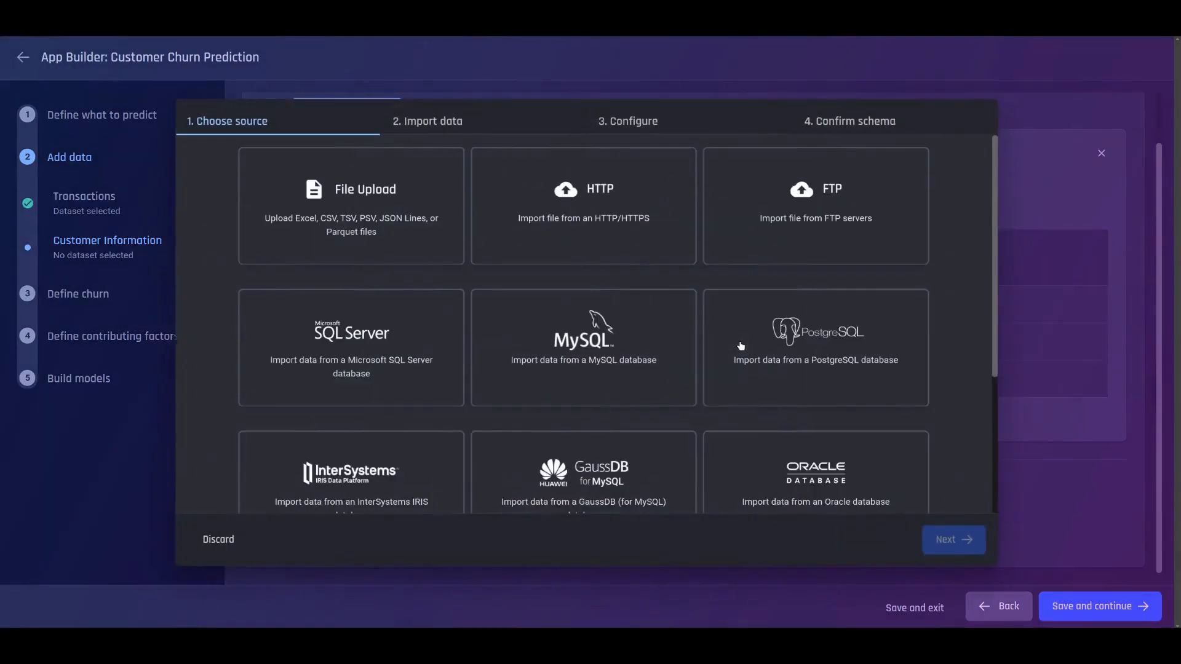
left_click(406, 252)
left_click(406, 251)
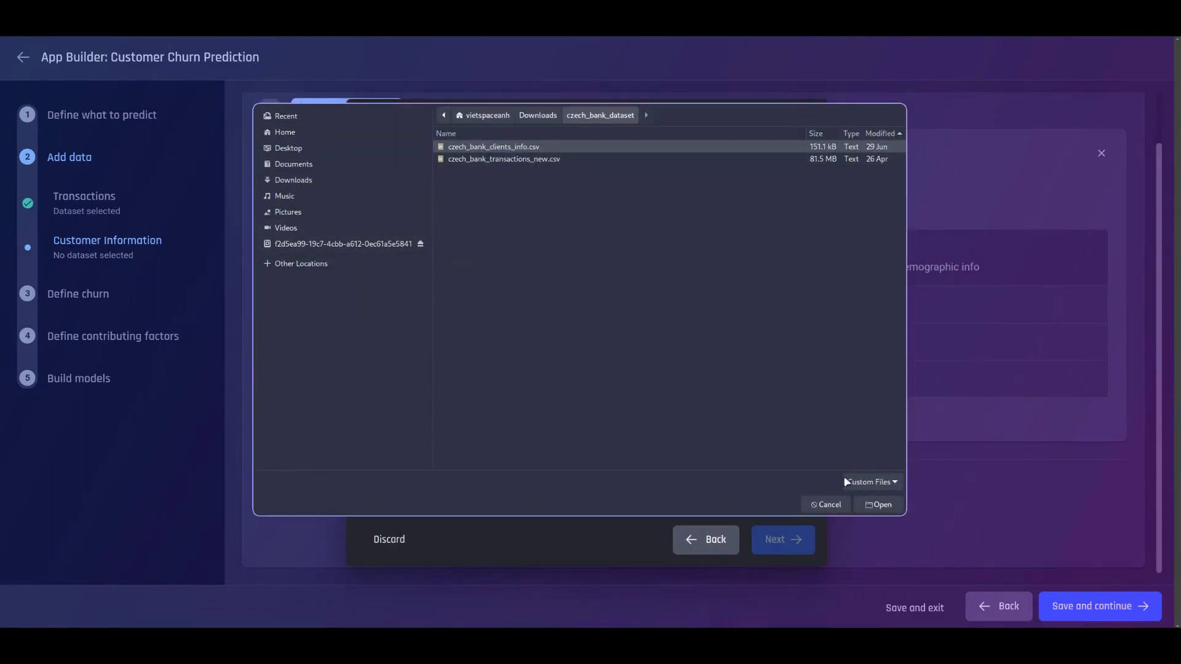
left_click(860, 500)
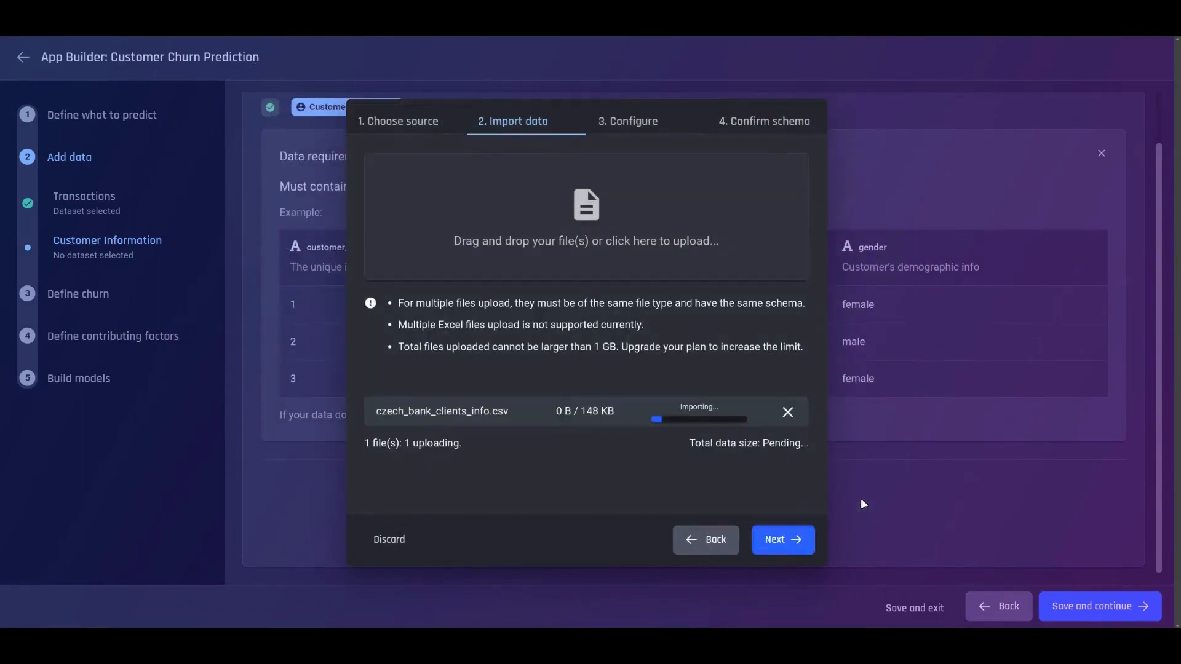
left_click(804, 541)
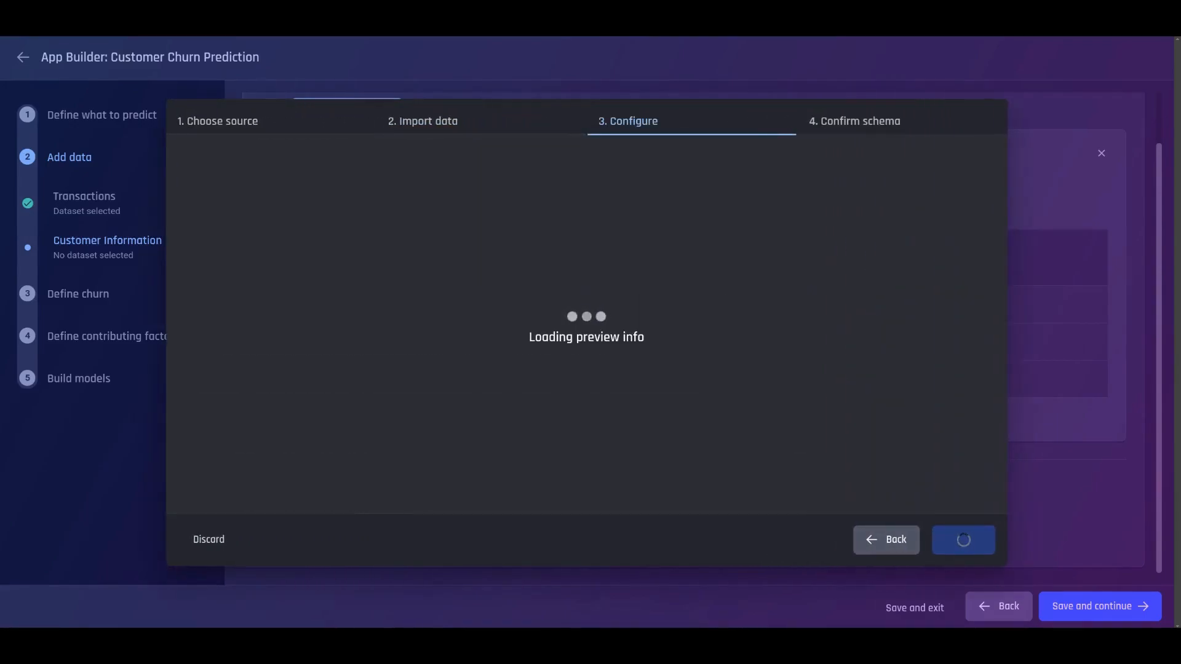
left_click(963, 539)
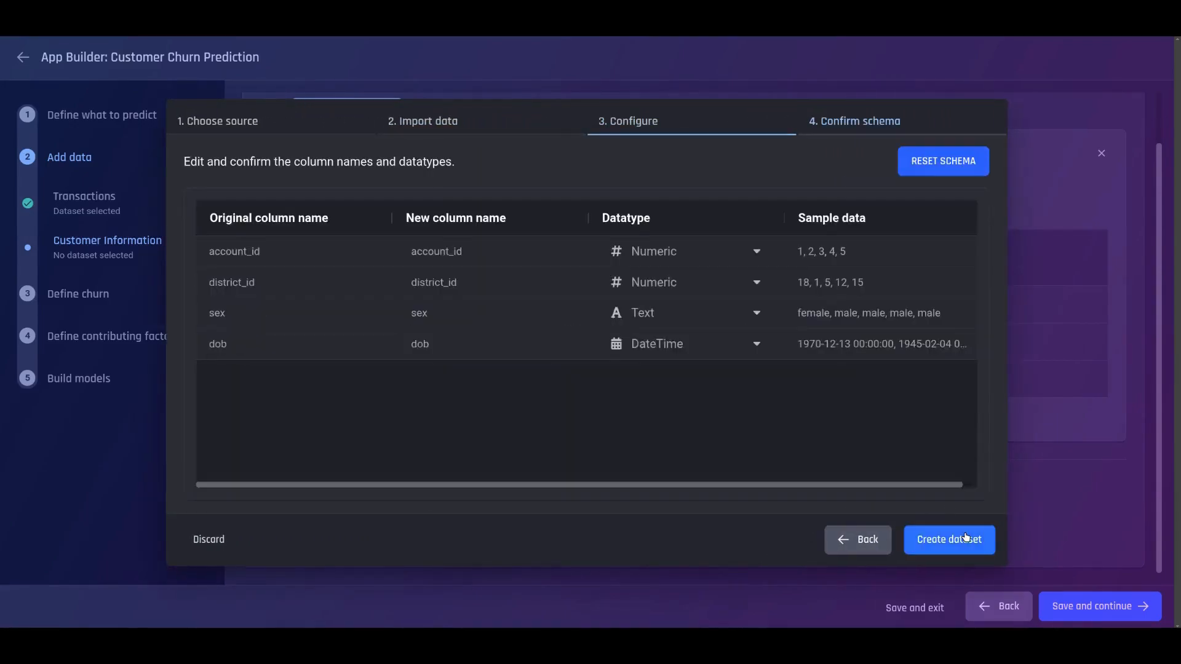
left_click(965, 538)
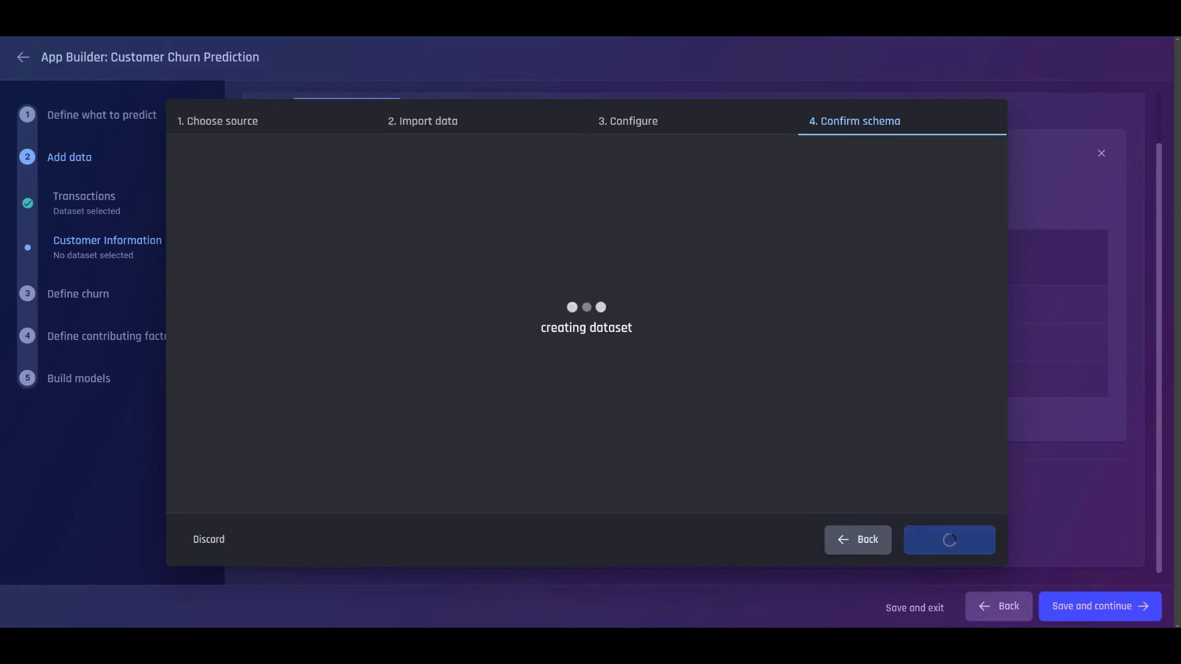
- Set account_id as the customer identifier for the customer information data
scroll(855, 440, "down", 2)
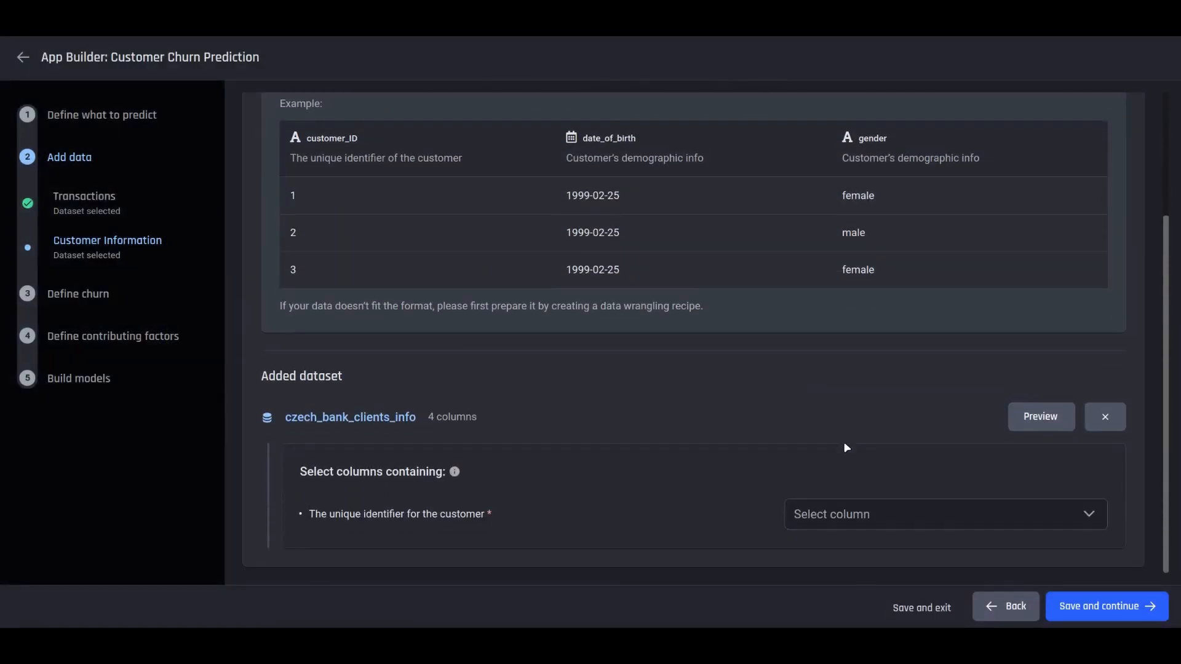
left_click(877, 510)
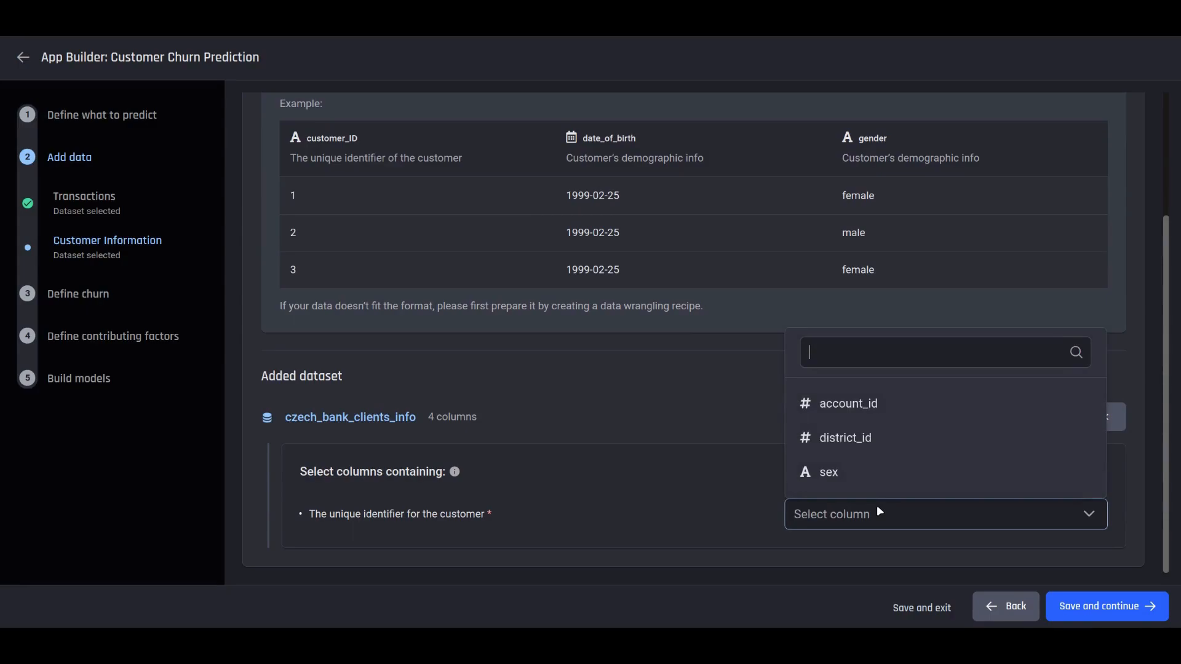
left_click(908, 402)
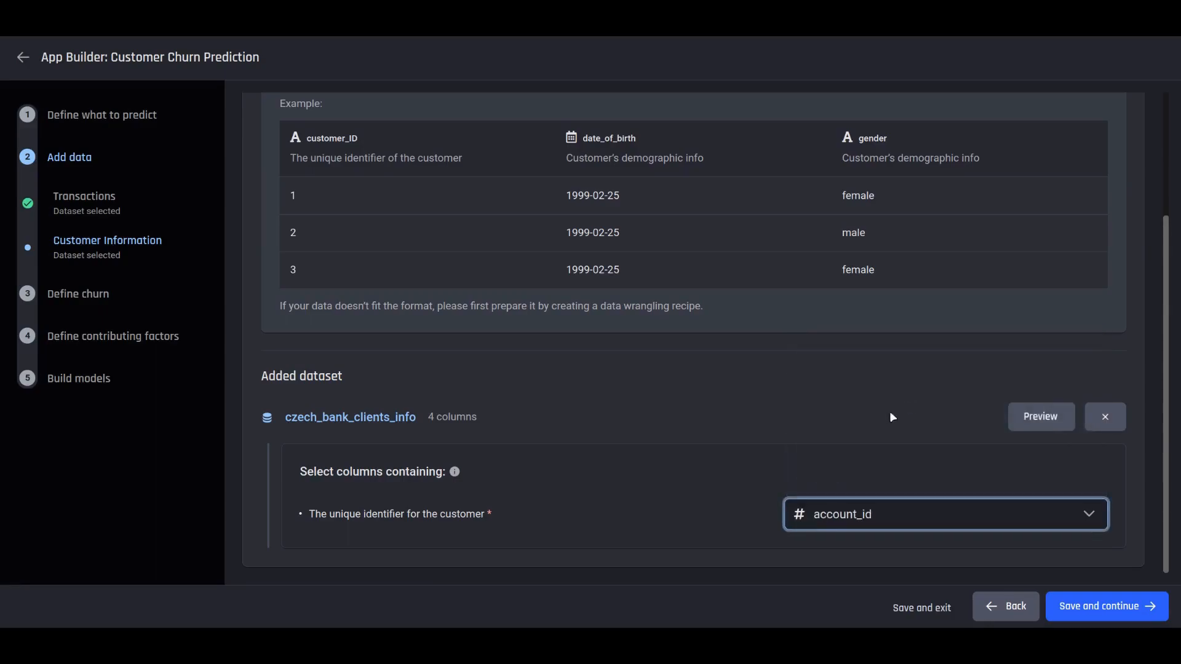
- Save the transactions and customer information data and continue to the Define churn step
left_click(1107, 602)
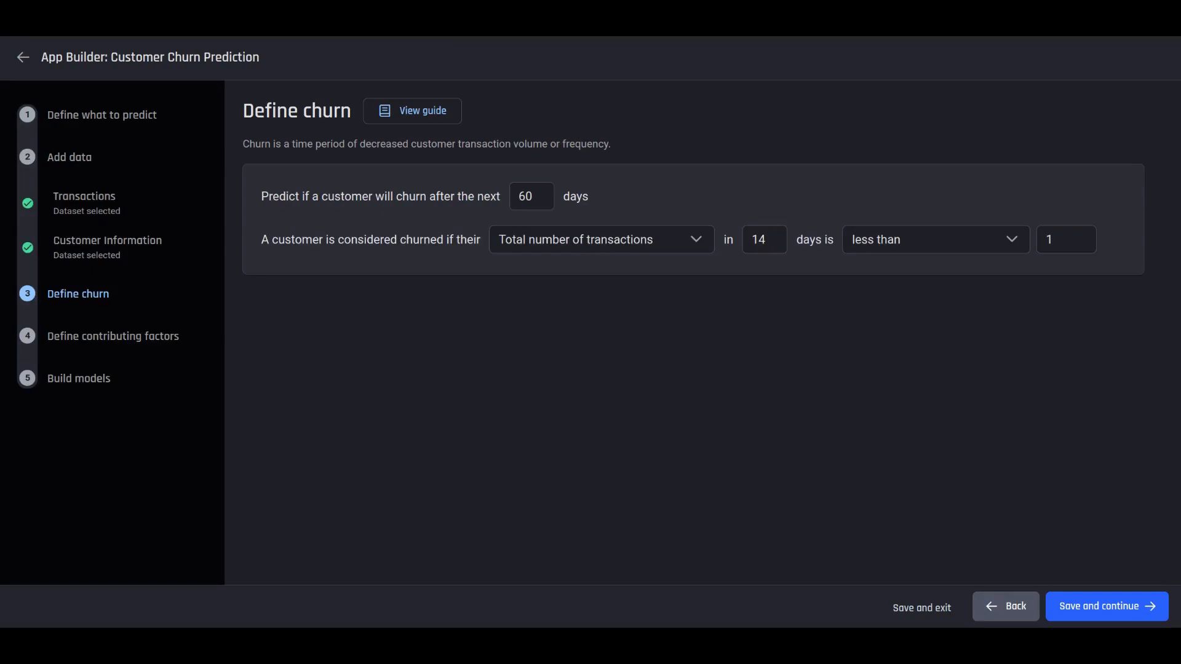
left_click(410, 118)
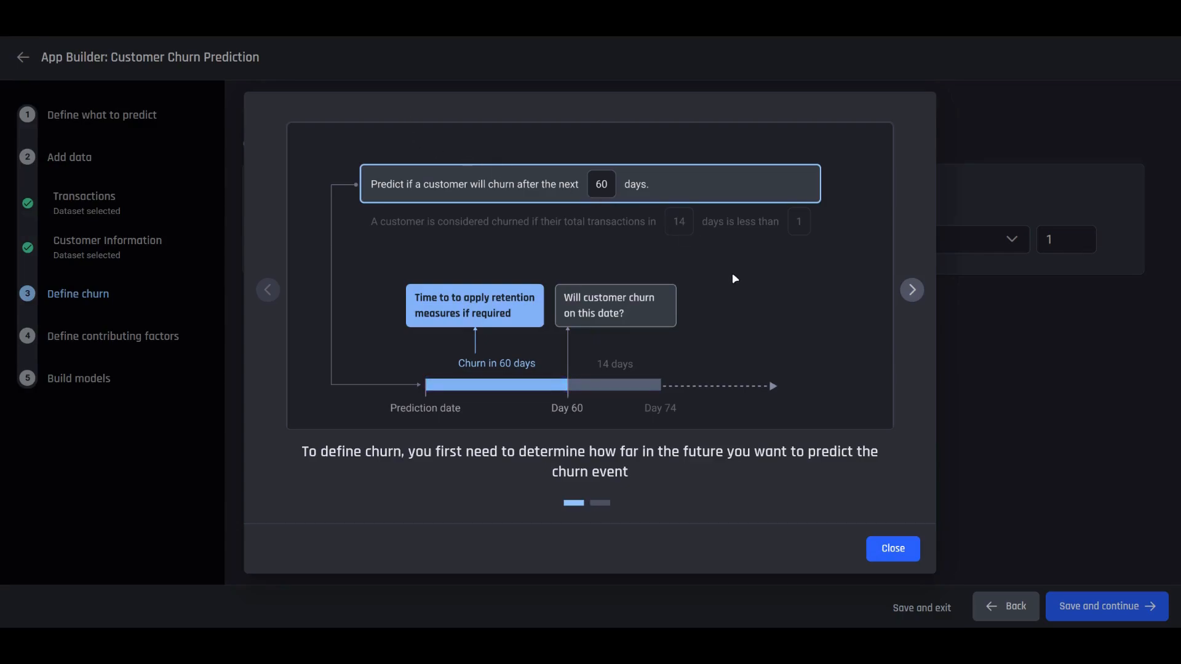
left_click(911, 289)
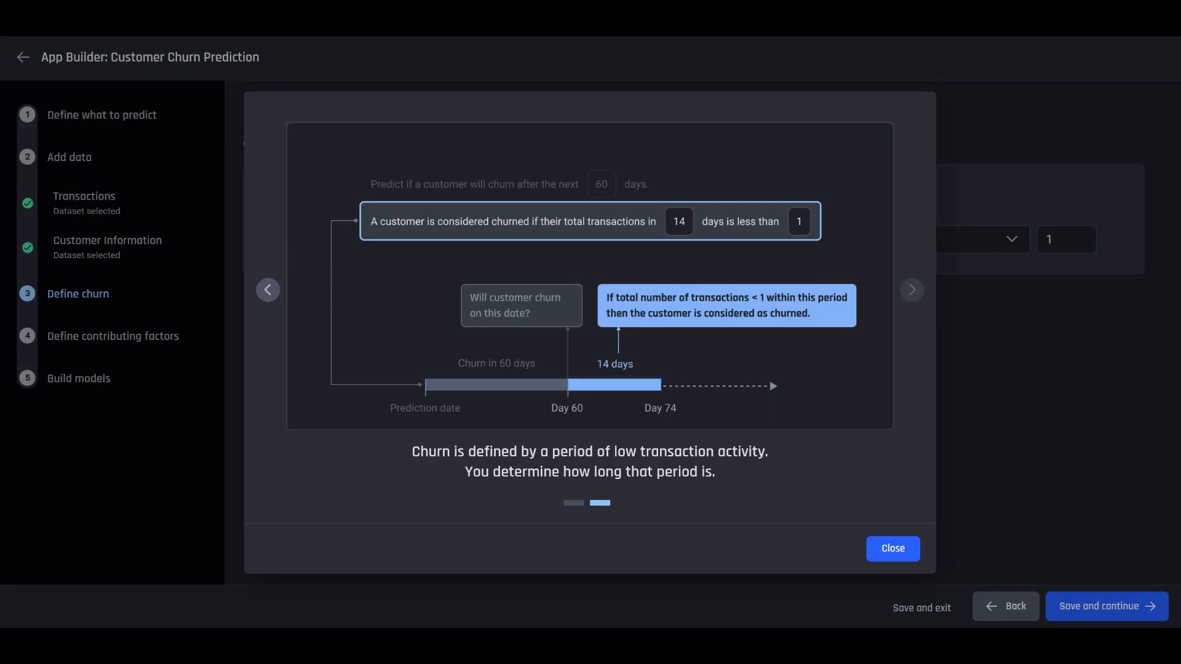
left_click(901, 545)
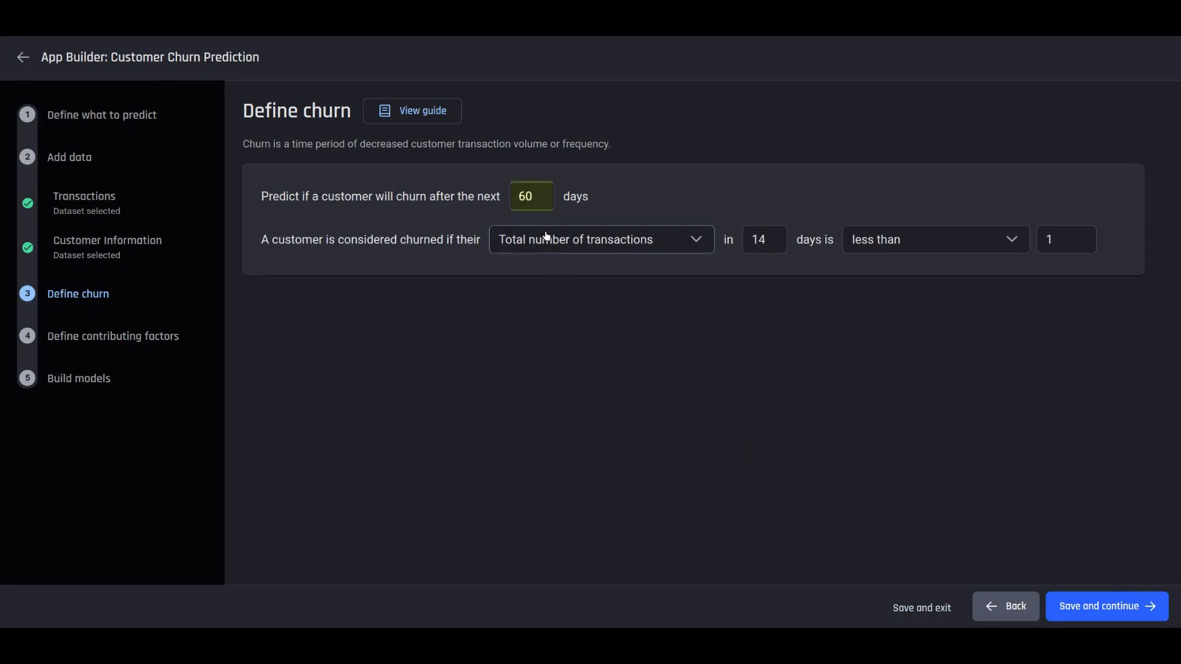
- Change the churn horizon from 60 to 30 days and the transaction threshold from 1 to 2, then save
left_click_drag(528, 197, 517, 197)
type("3")
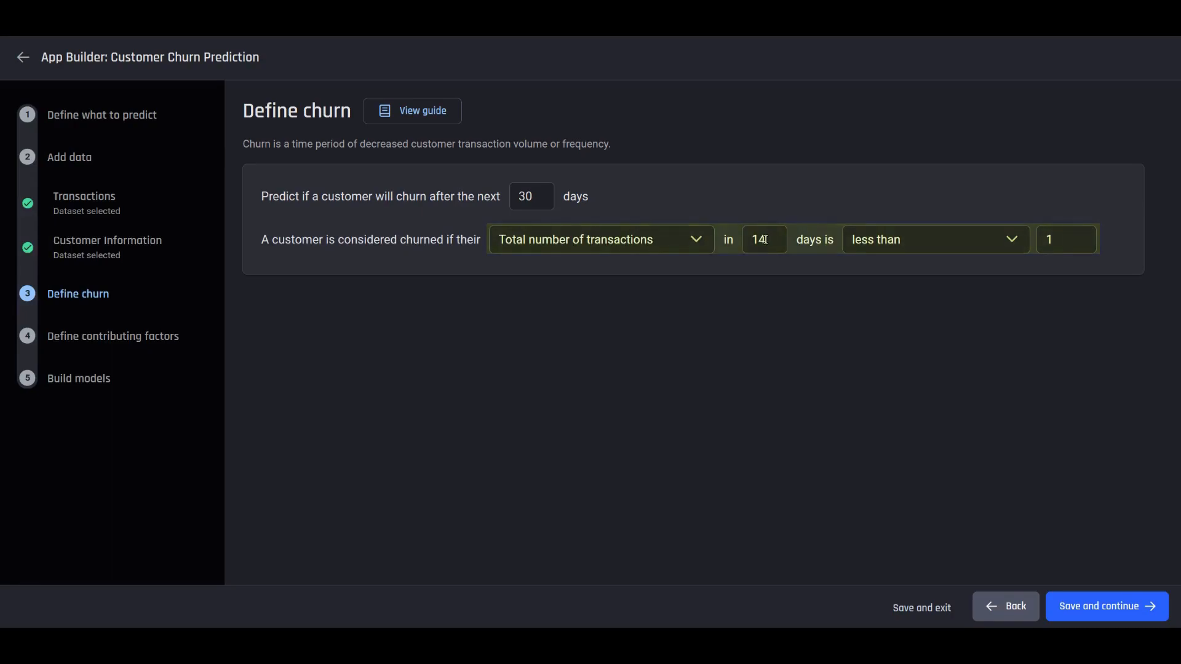
double_click(1048, 240)
type("2")
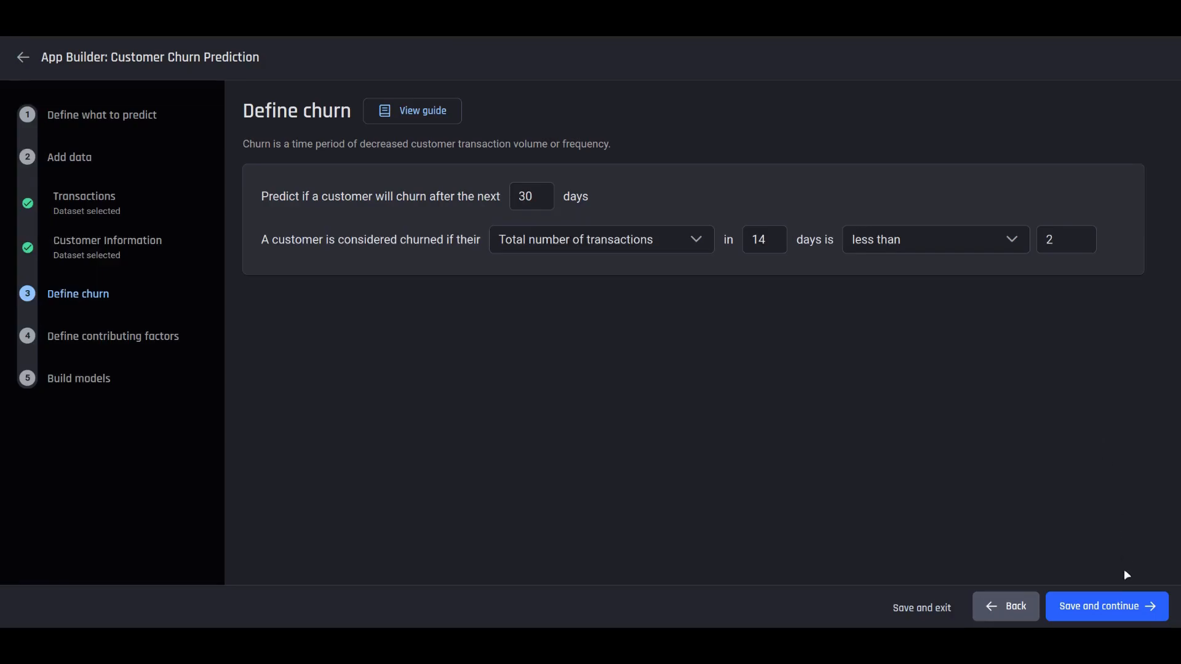
left_click(1124, 604)
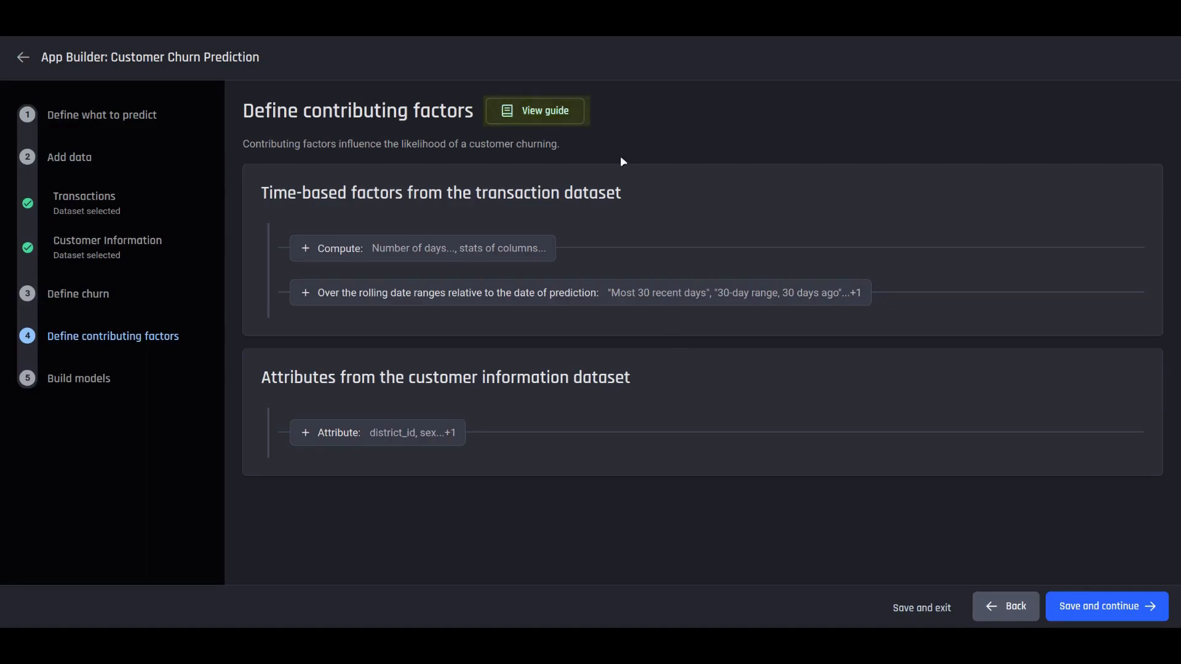
- Read the contributing factors guide, then expand the rolling date ranges (recent 30 days, 30 and 60 days ago)
left_click(569, 111)
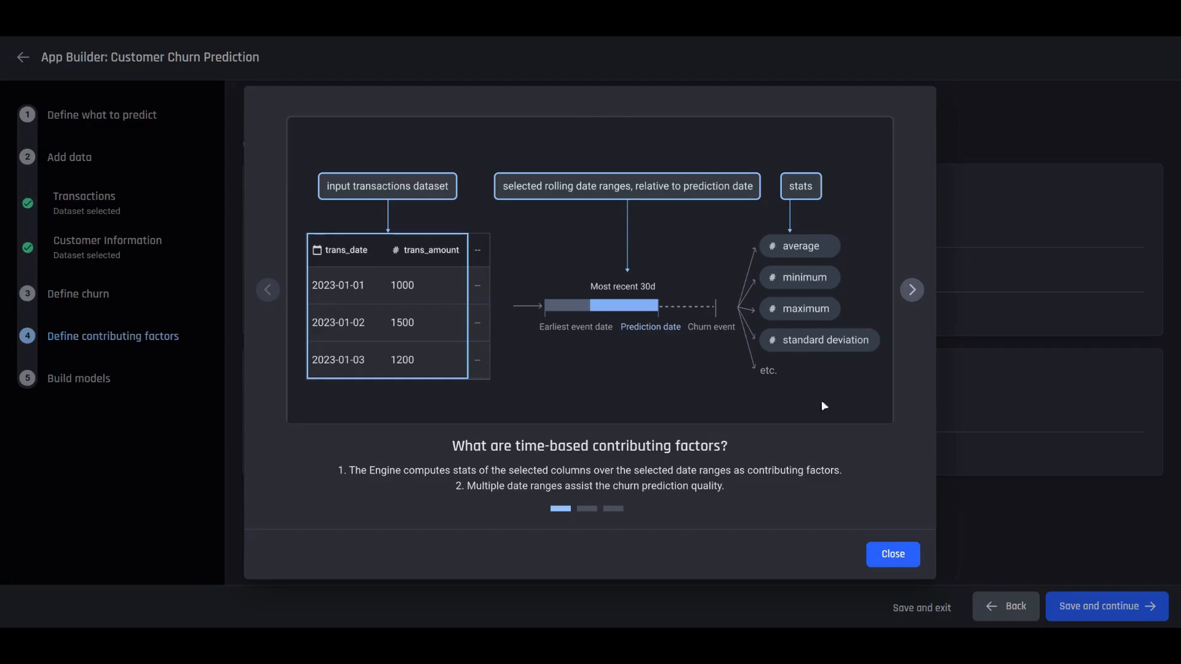
left_click(883, 555)
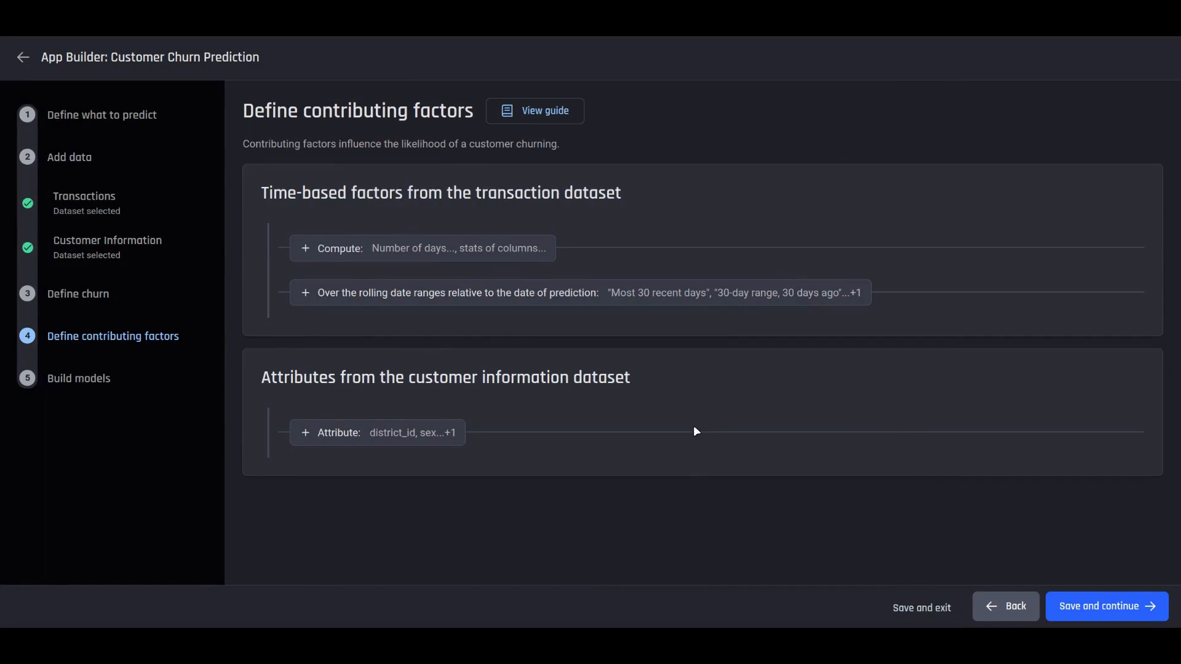
left_click(369, 295)
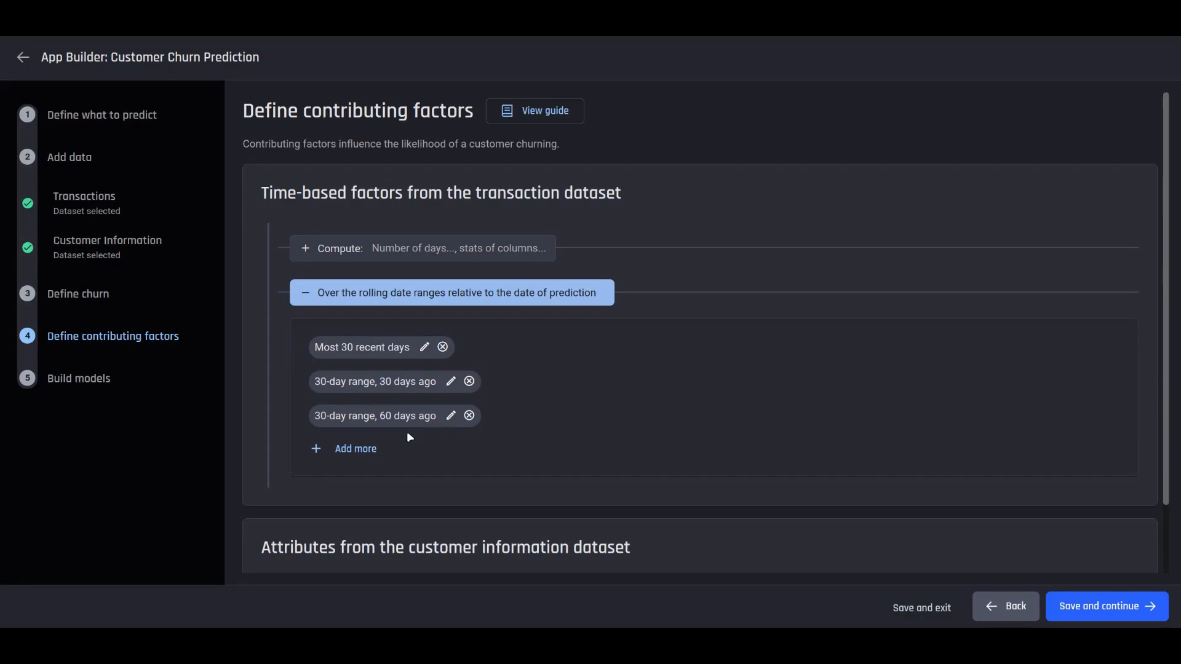
- Add a most recent 15 days rolling range, expand the Attribute factors, and save
left_click(366, 447)
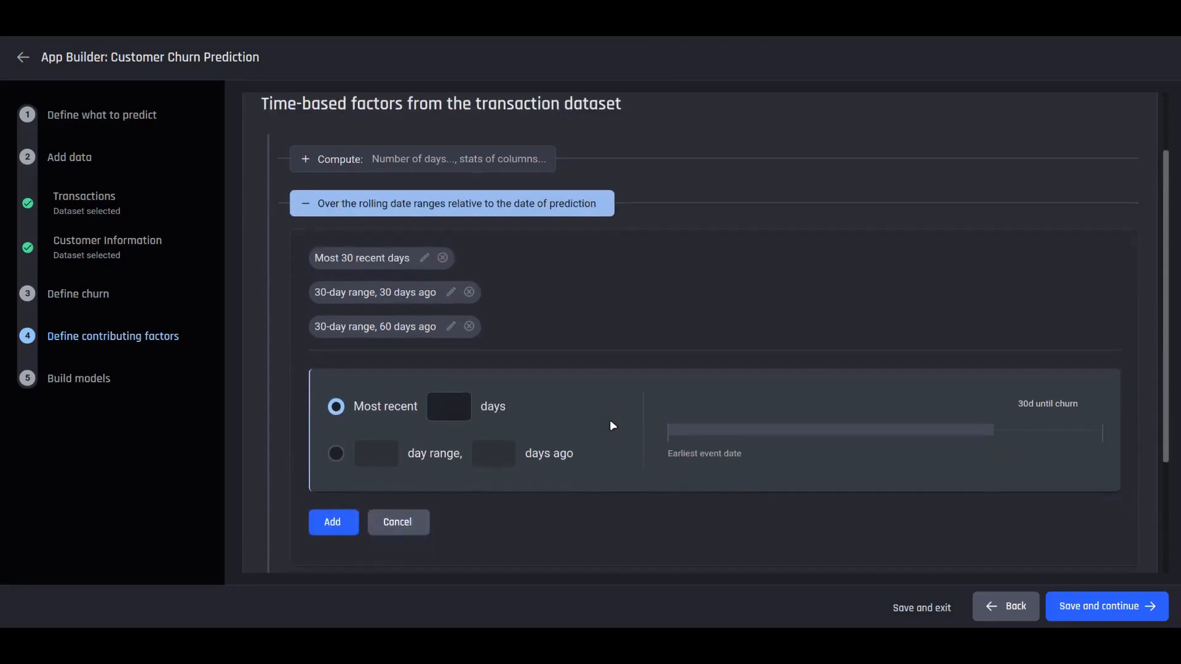
type("15")
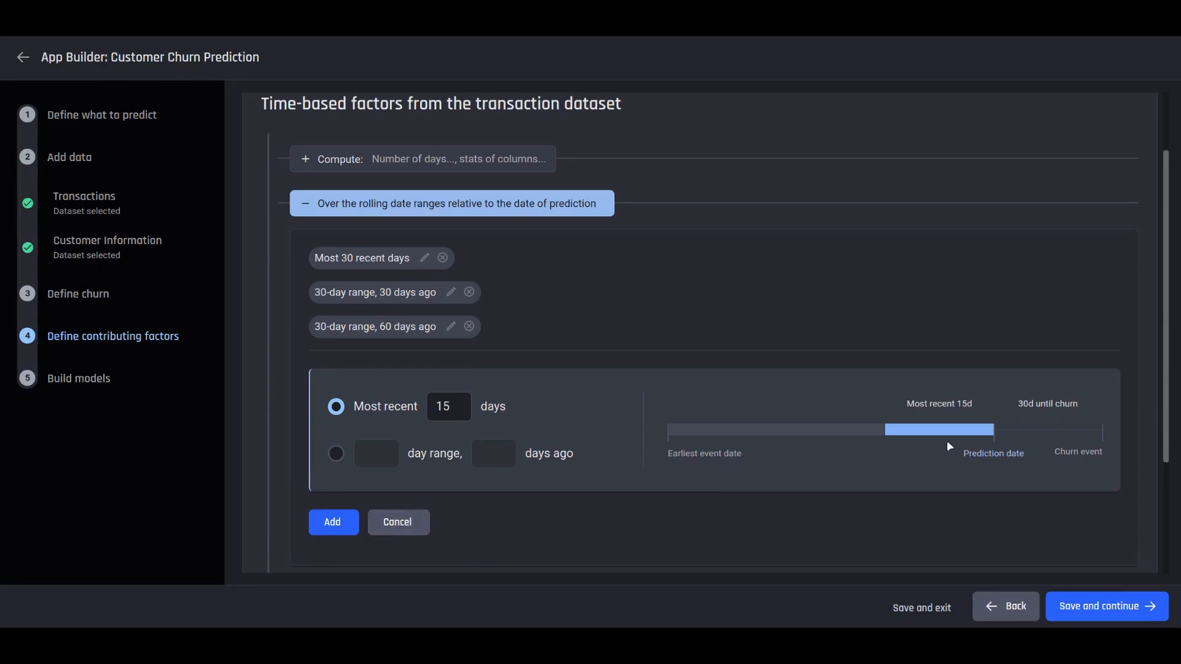
left_click(327, 533)
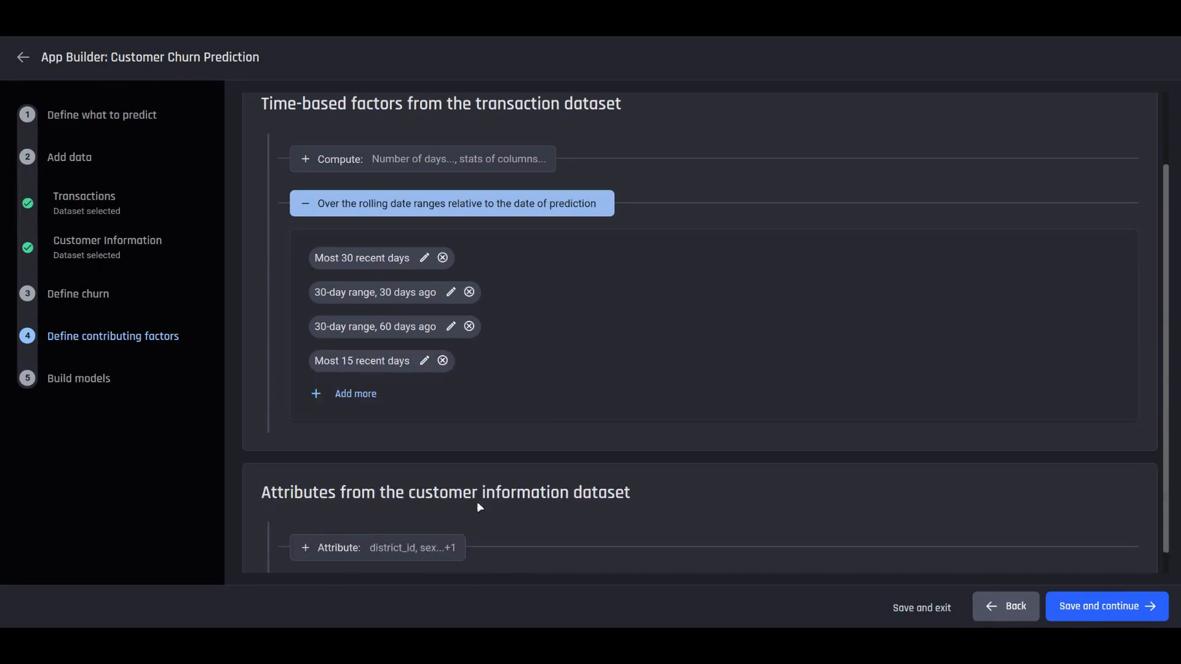
scroll(657, 464, "down", 1)
left_click(458, 521)
scroll(689, 484, "down", 2)
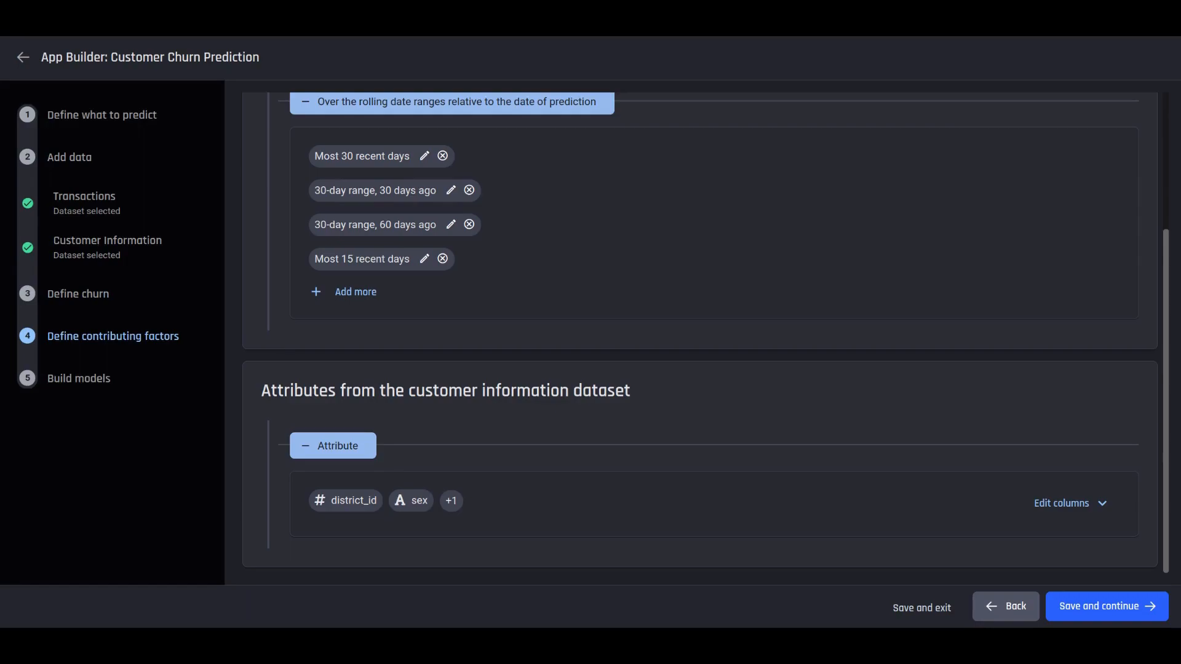
left_click(1104, 607)
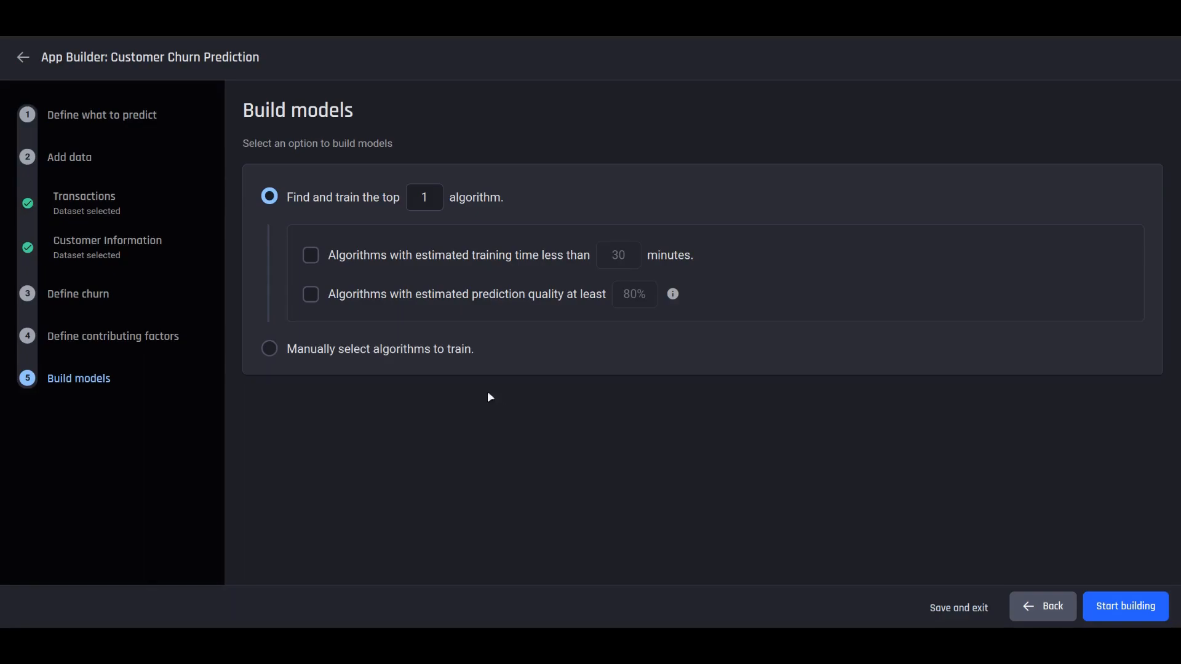
- Keep automatic top-algorithm training, limited to under 30 minutes and at least 80% quality, and start building
left_click(269, 349)
scroll(481, 342, "down", 2)
scroll(481, 342, "up", 2)
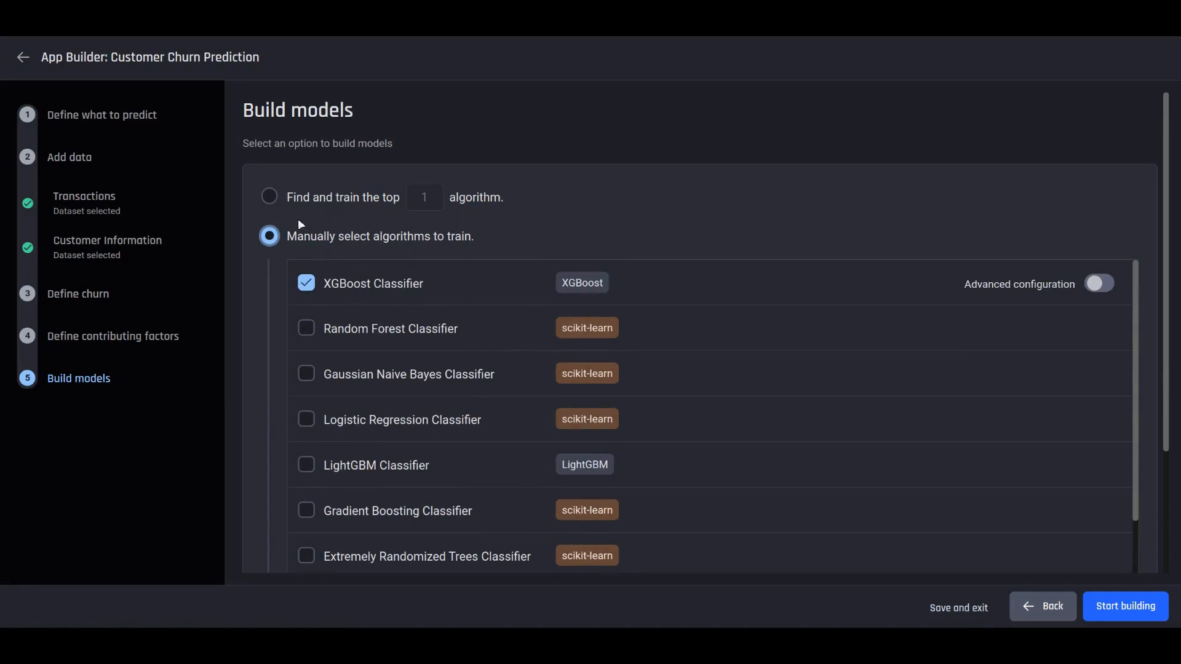
left_click(270, 197)
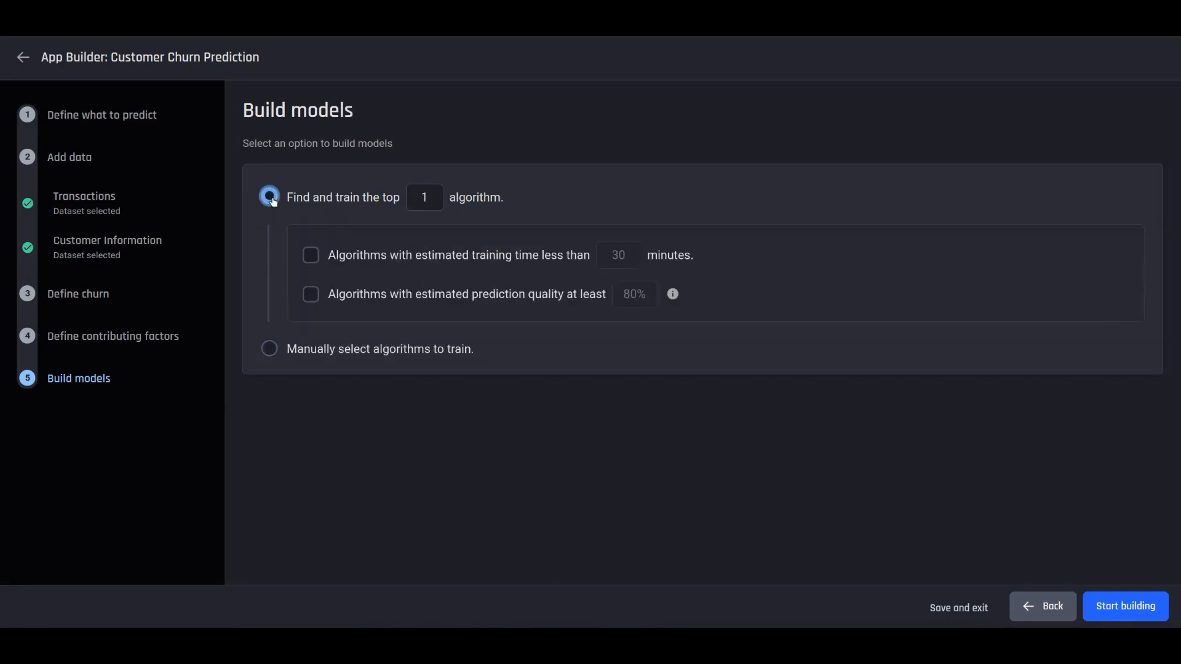
left_click(311, 256)
left_click(311, 295)
left_click(1118, 606)
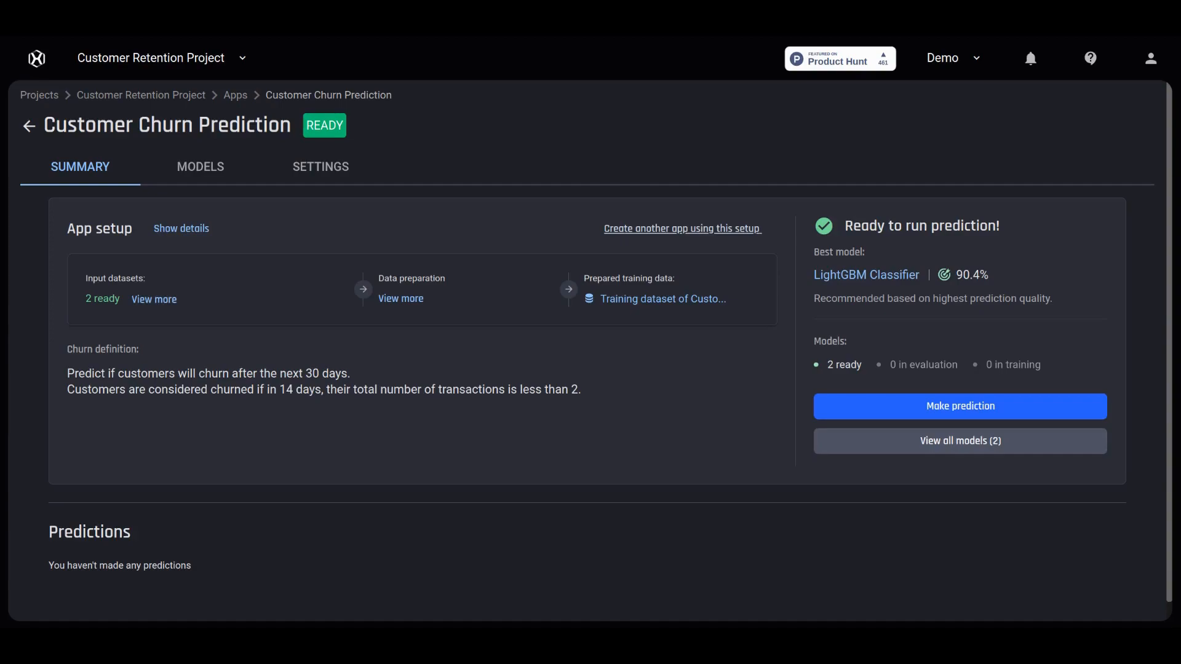
- Check the two input datasets and the data preparation pipeline, then open the LightGBM Classifier model
left_click(165, 299)
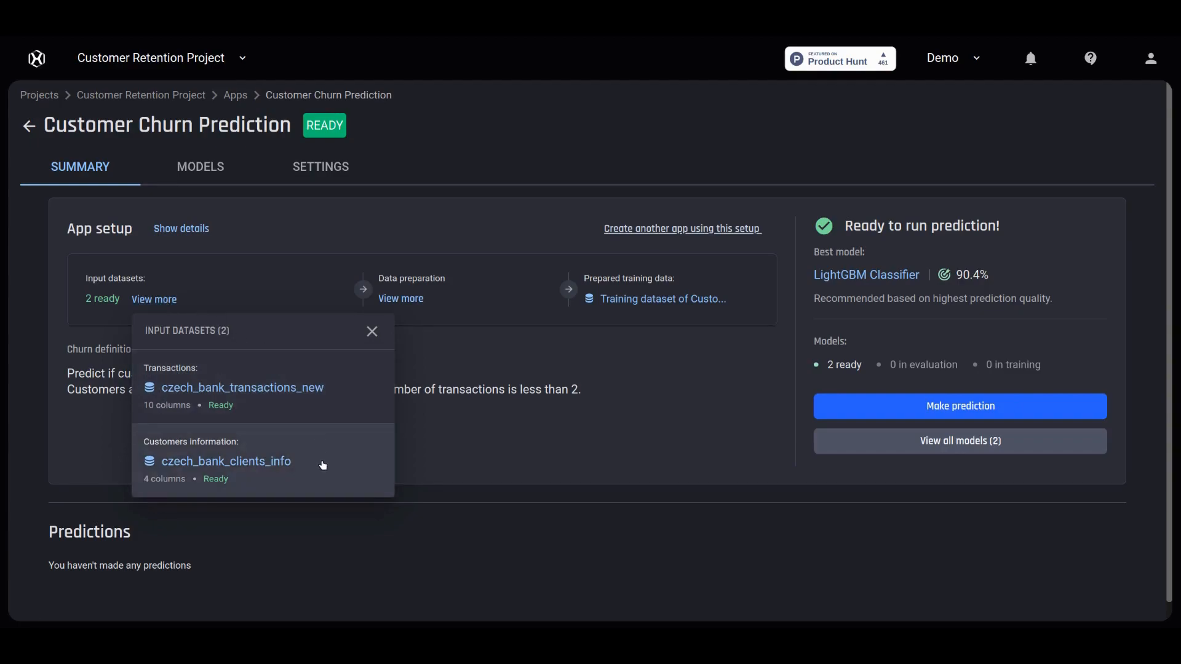
left_click(372, 332)
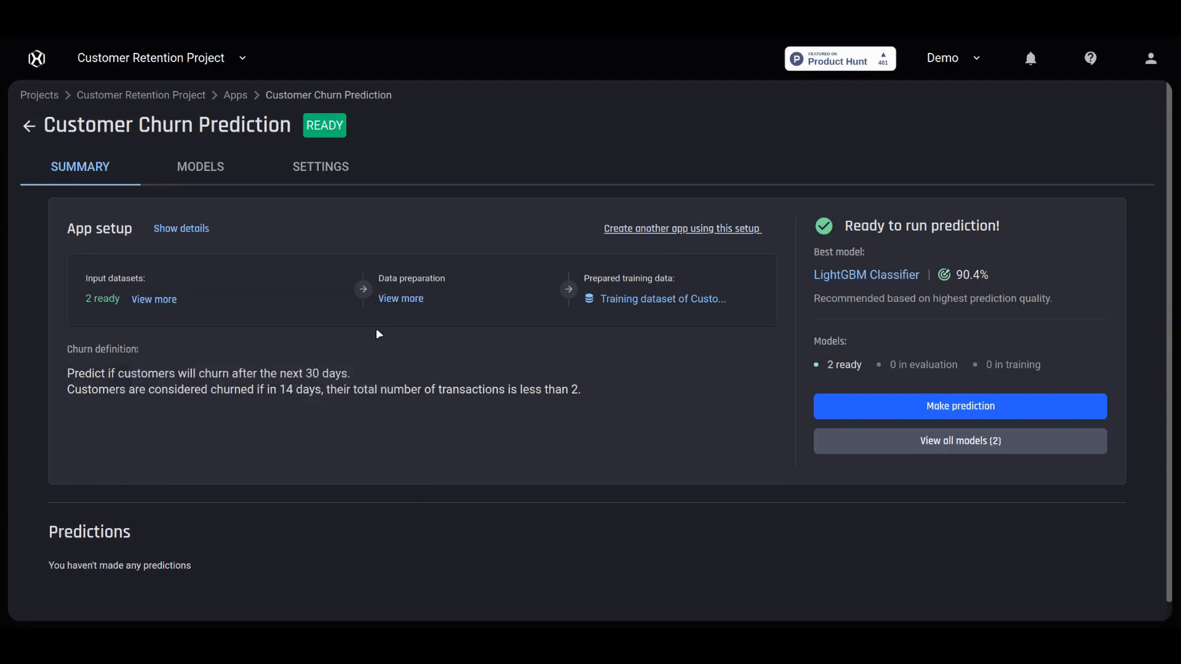
left_click(404, 300)
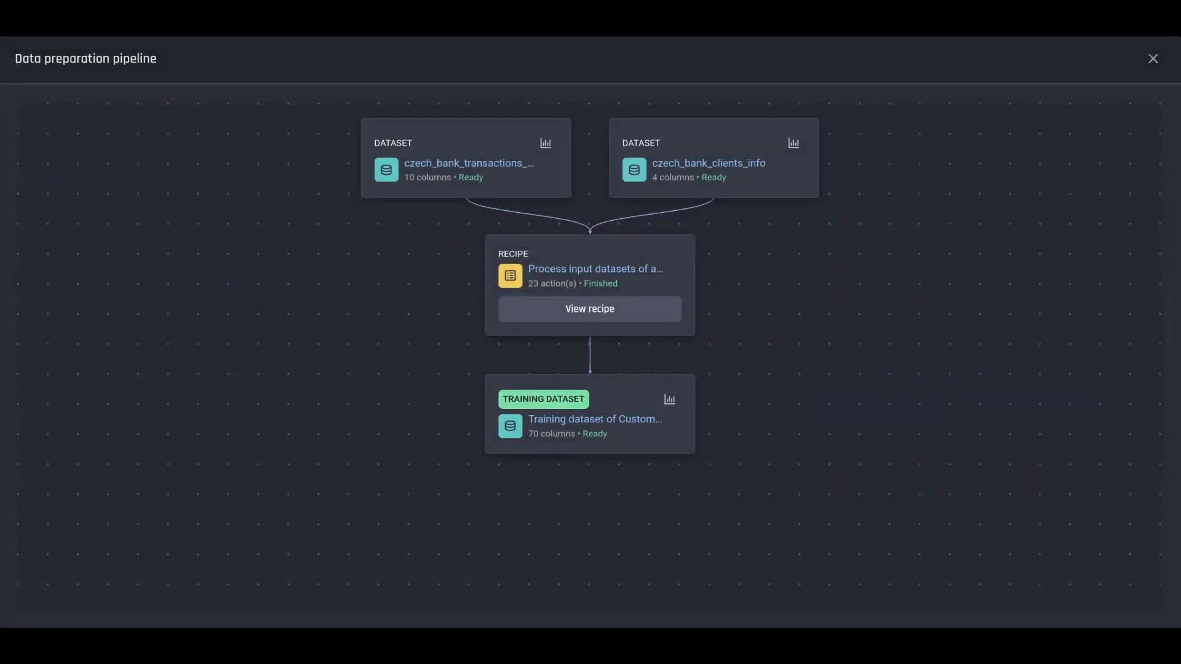
left_click(1148, 64)
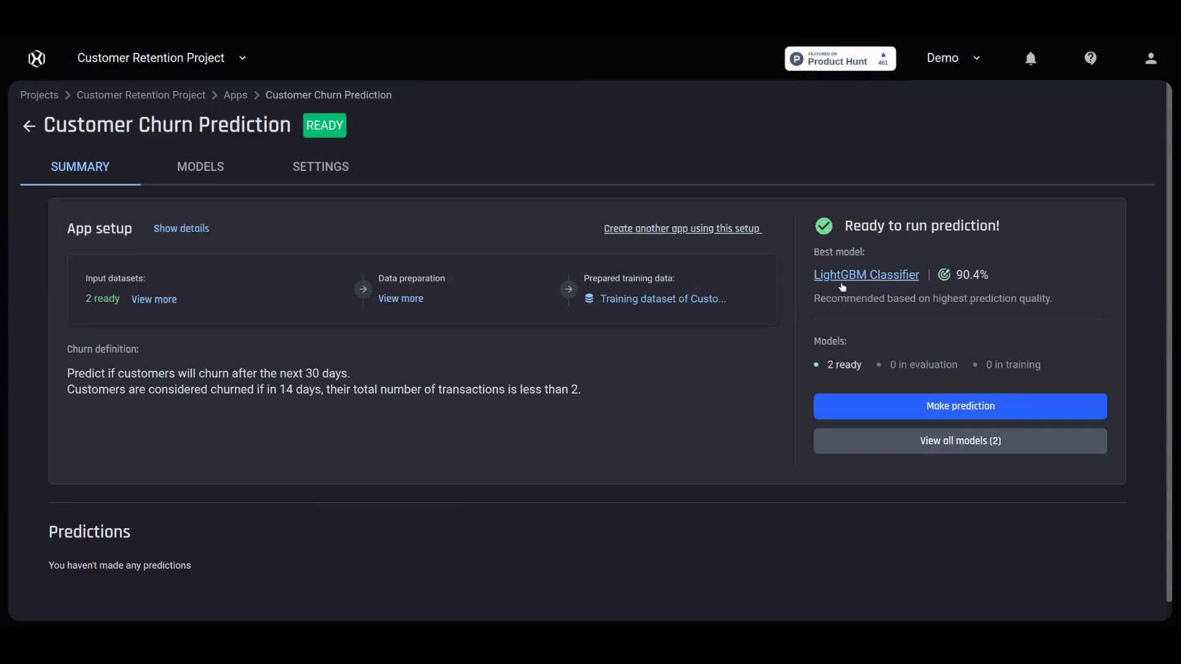
left_click(878, 278)
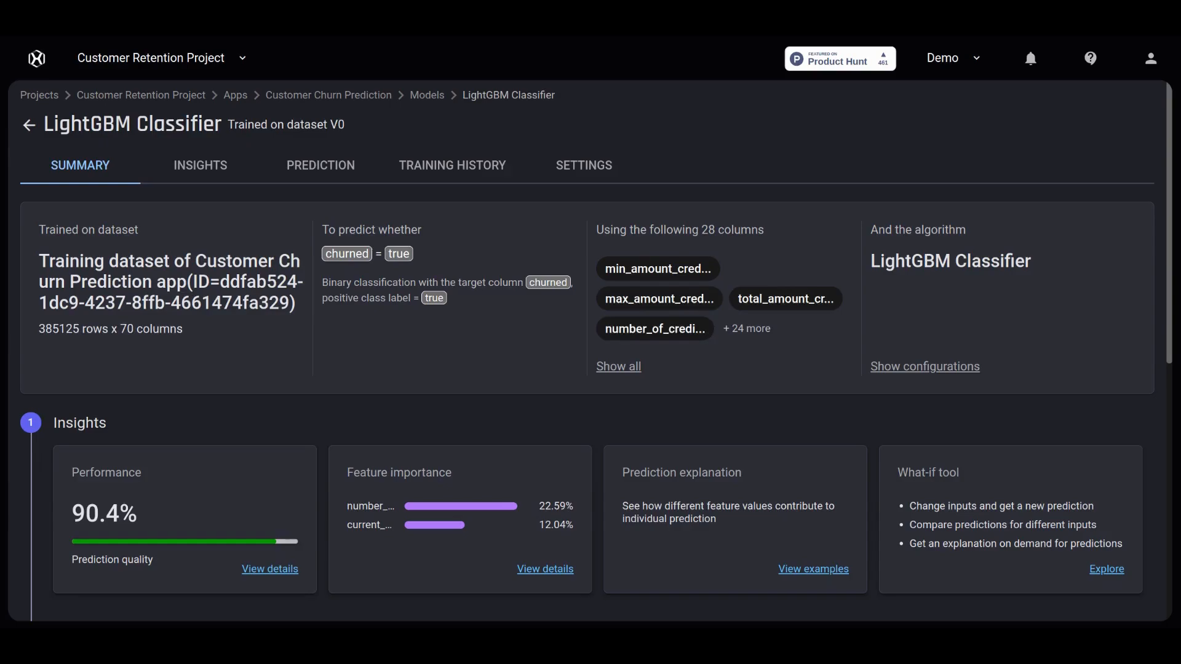
left_click(282, 571)
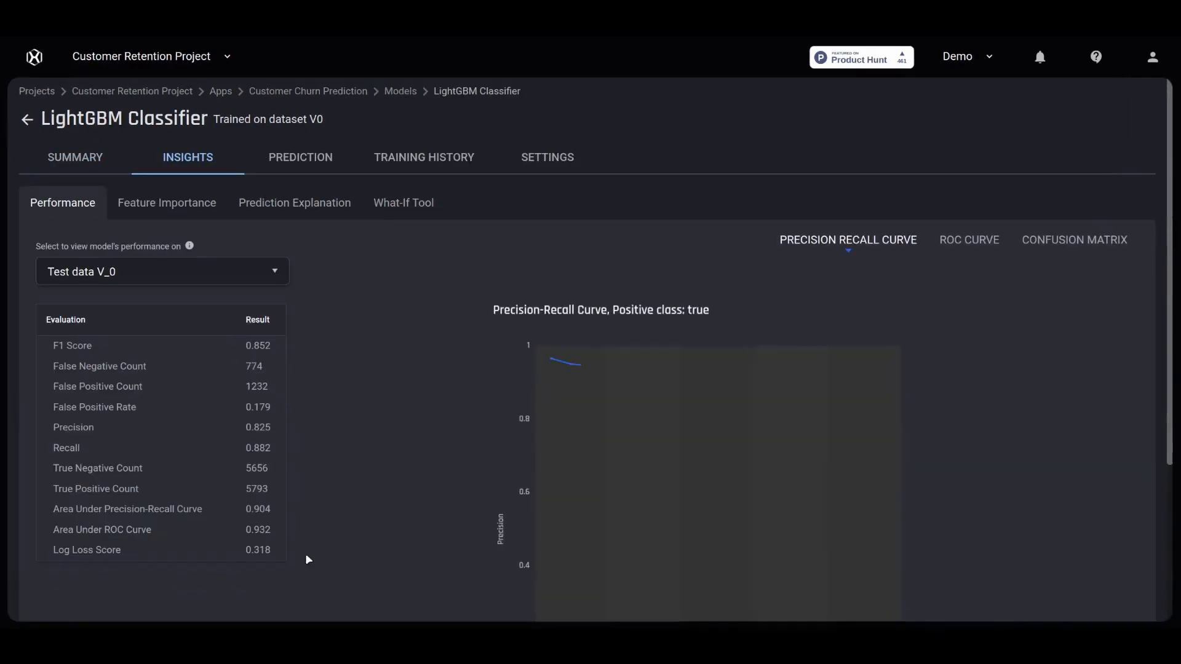
left_click_drag(1164, 429, 1170, 526)
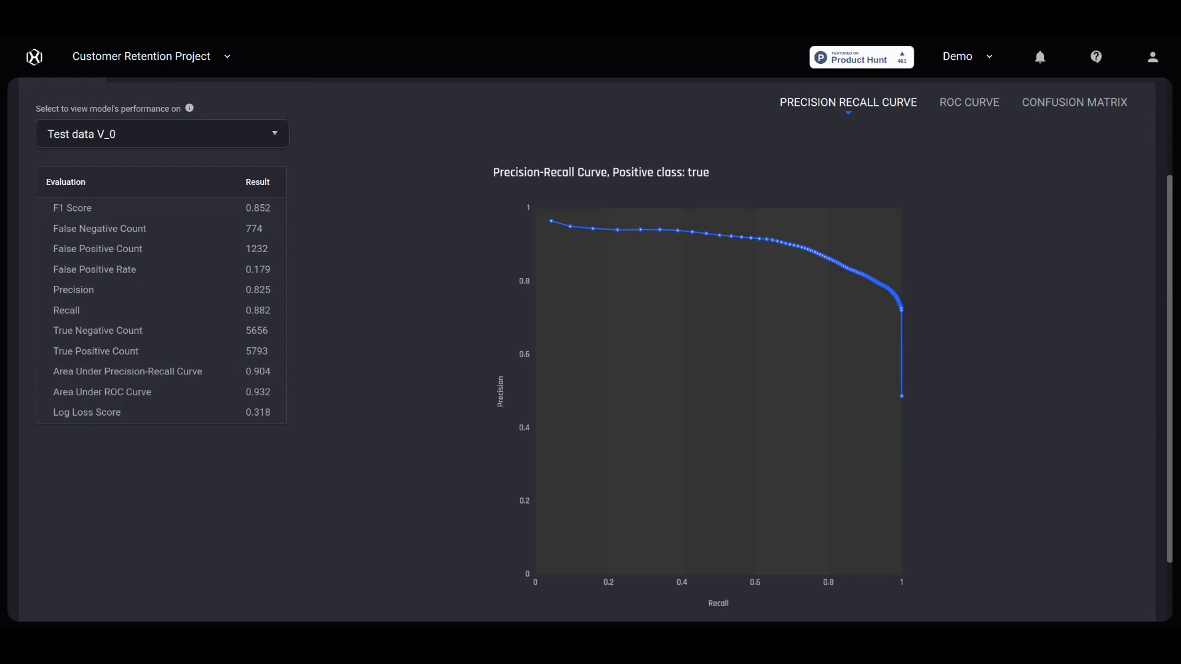
left_click(985, 113)
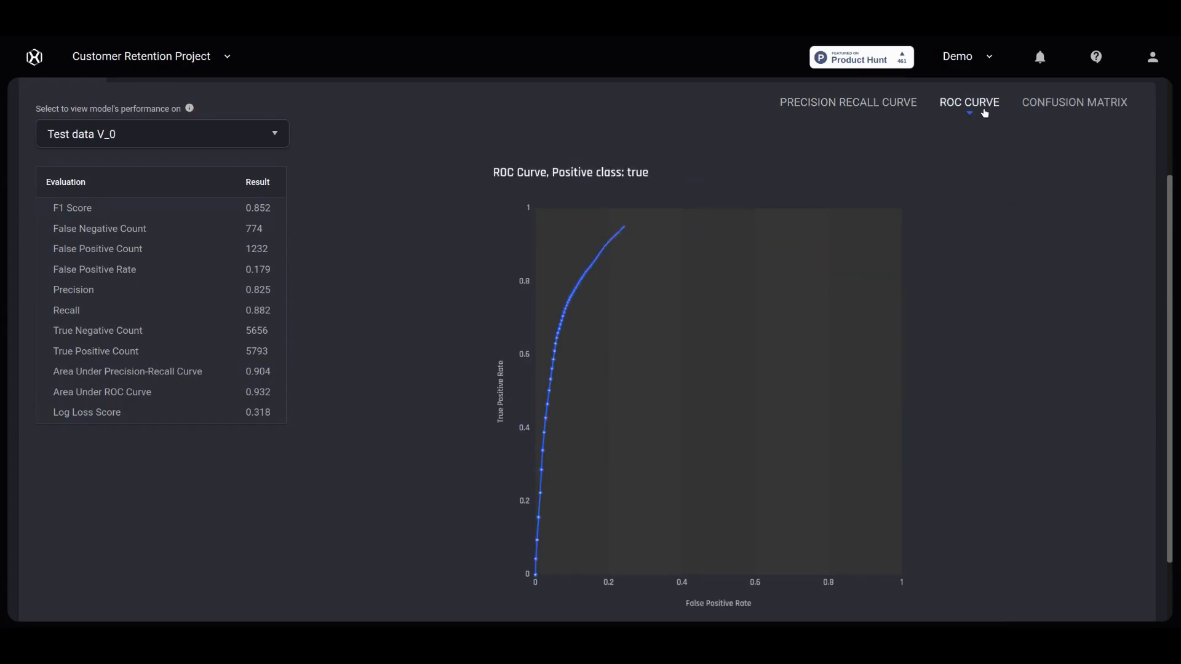
left_click(1076, 114)
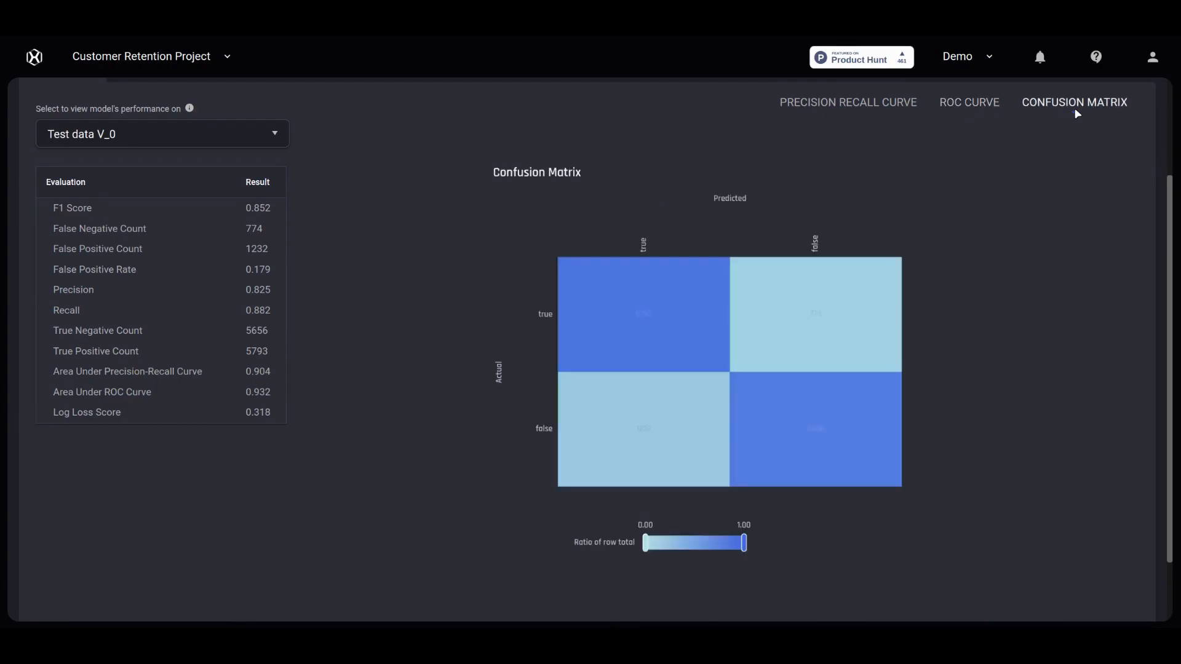
scroll(1080, 192, "up", 3)
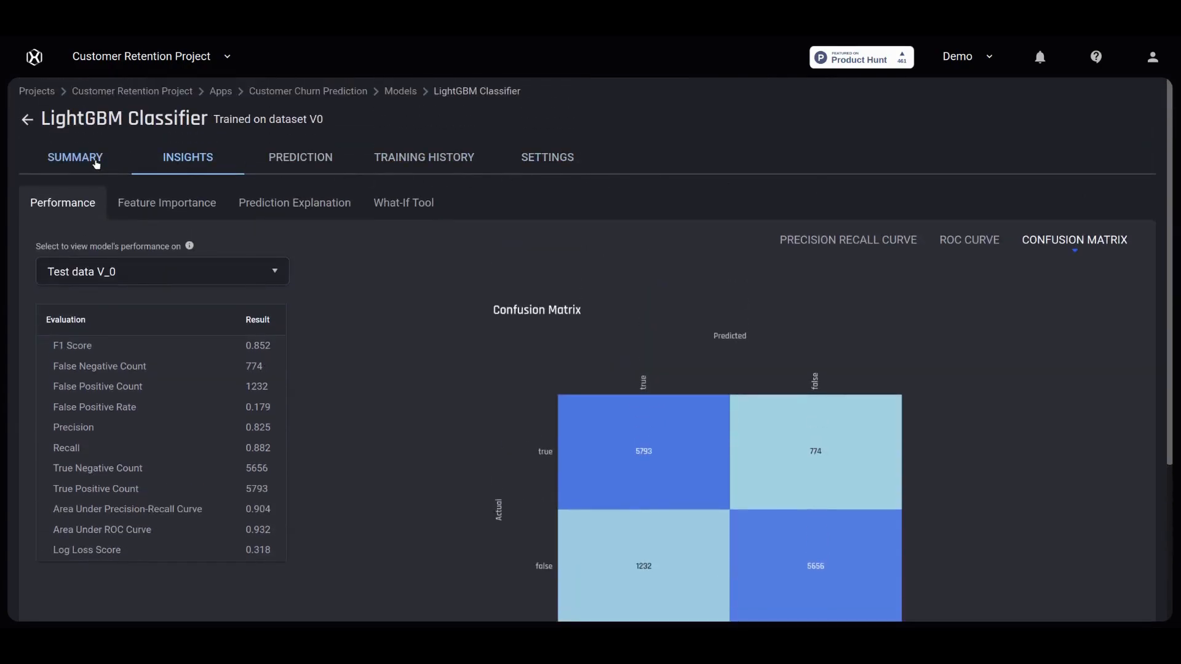
left_click(96, 164)
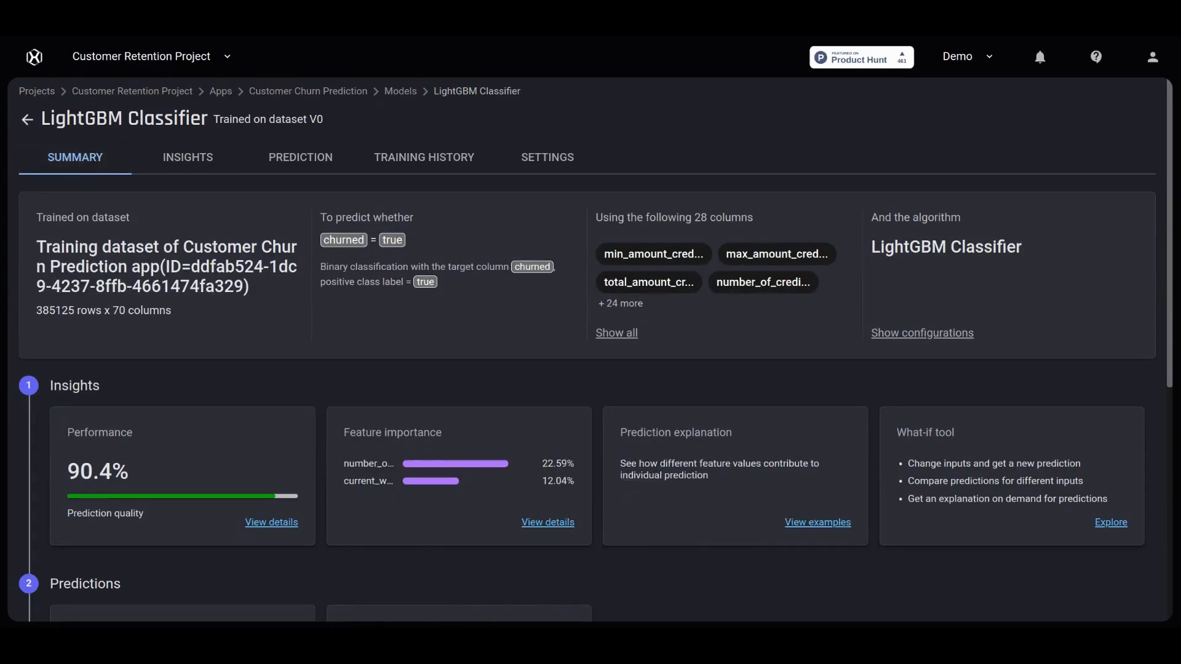
- Show every feature in LightGBM's importance chart, then go back to the Customer Churn Prediction app
left_click(537, 523)
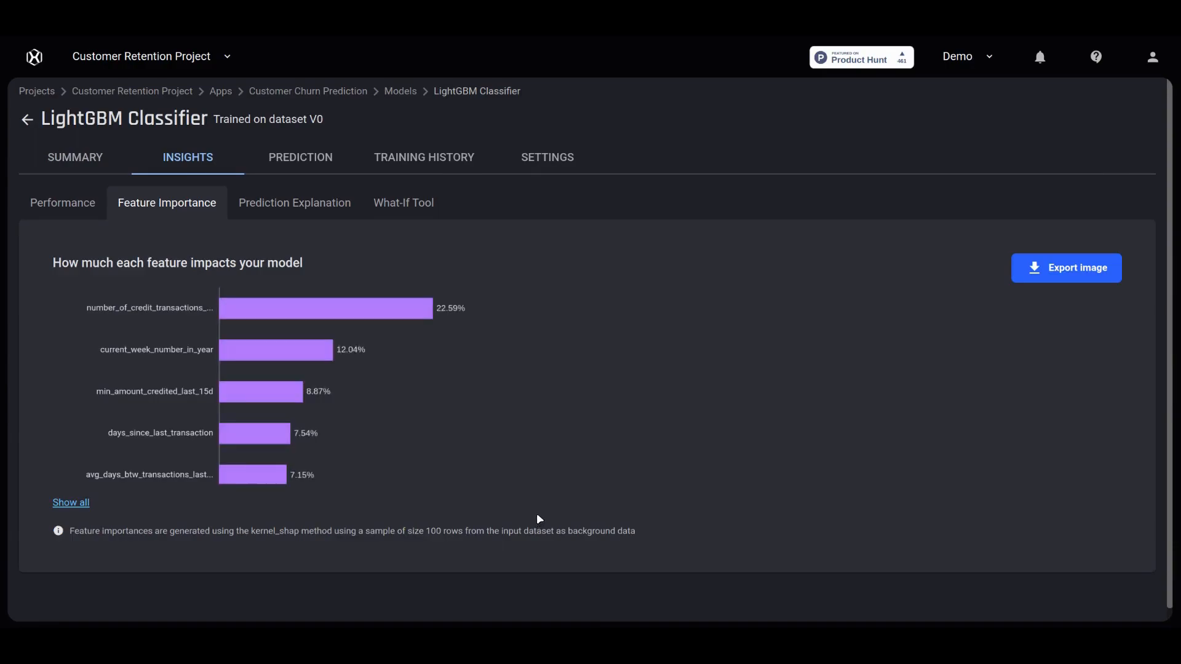
left_click(84, 504)
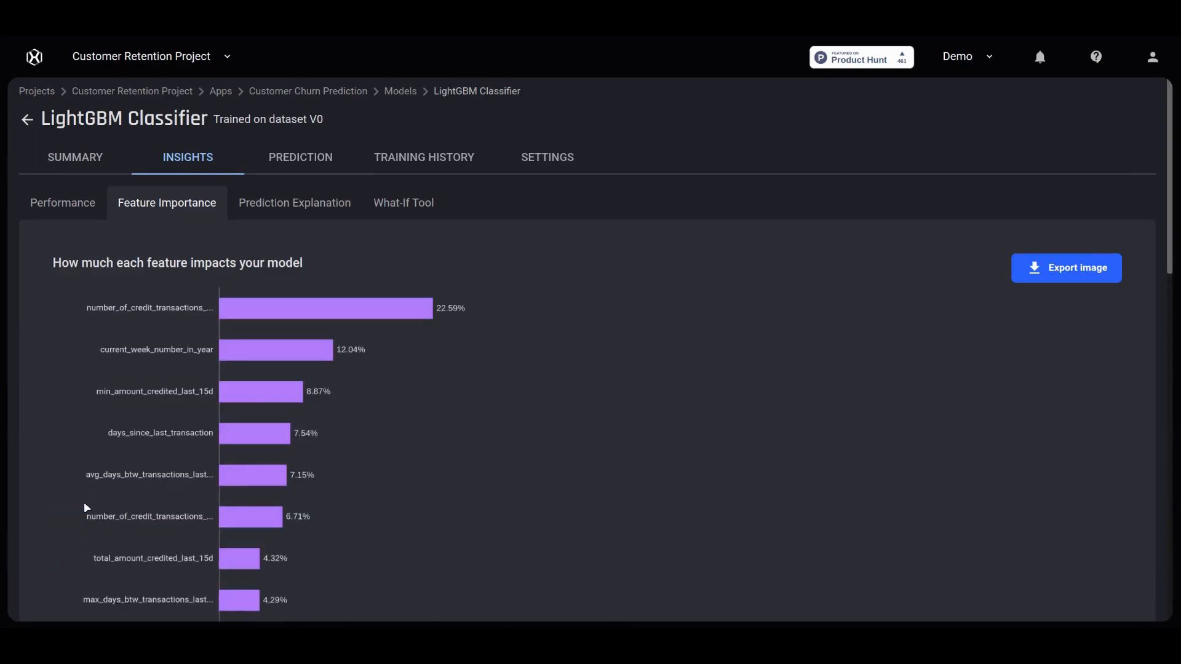
scroll(84, 504, "down", 3)
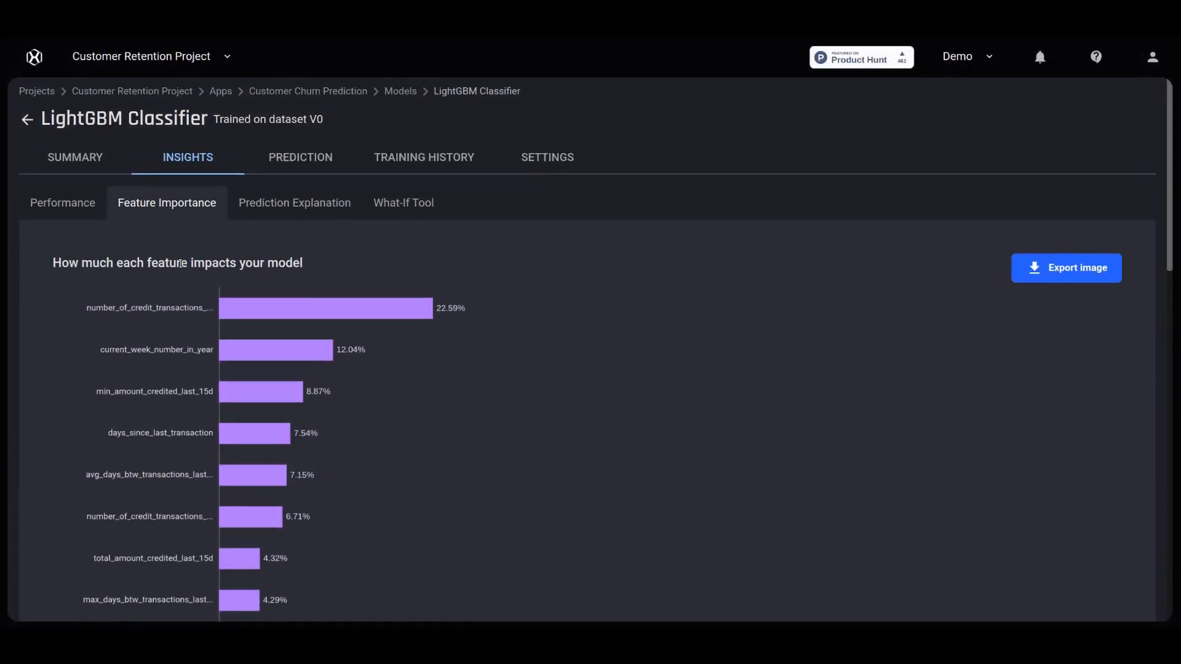
left_click(305, 92)
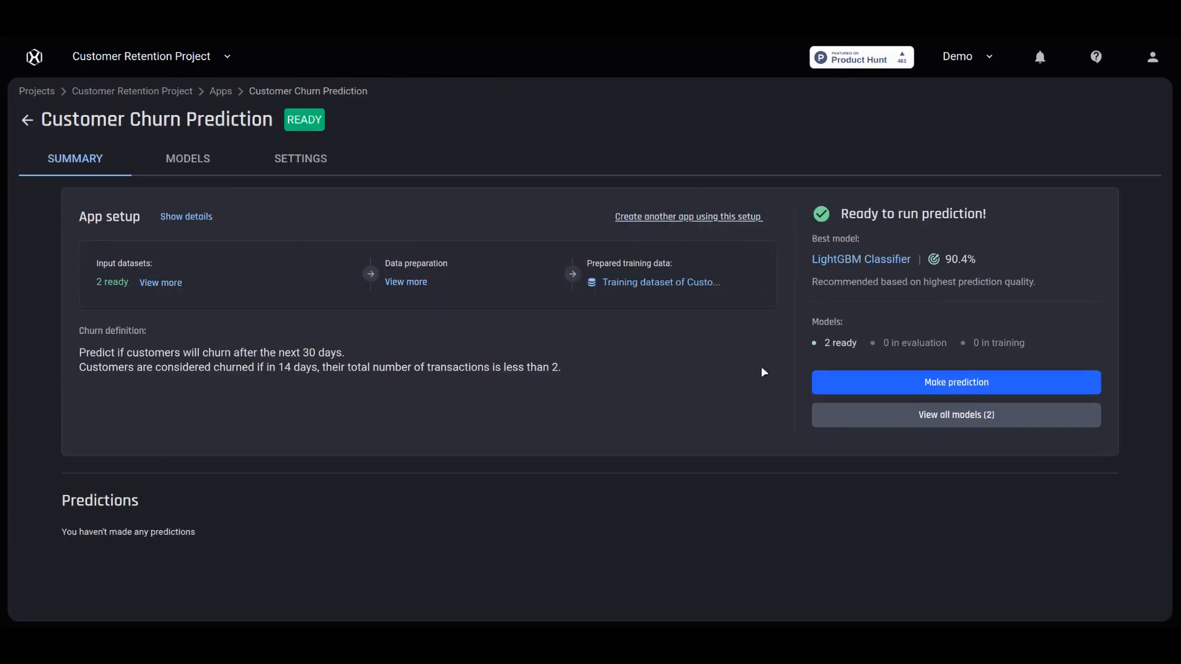
- Start a one-off churn prediction, reaching model selection with LightGBM Classifier - V0 preselected
left_click(853, 388)
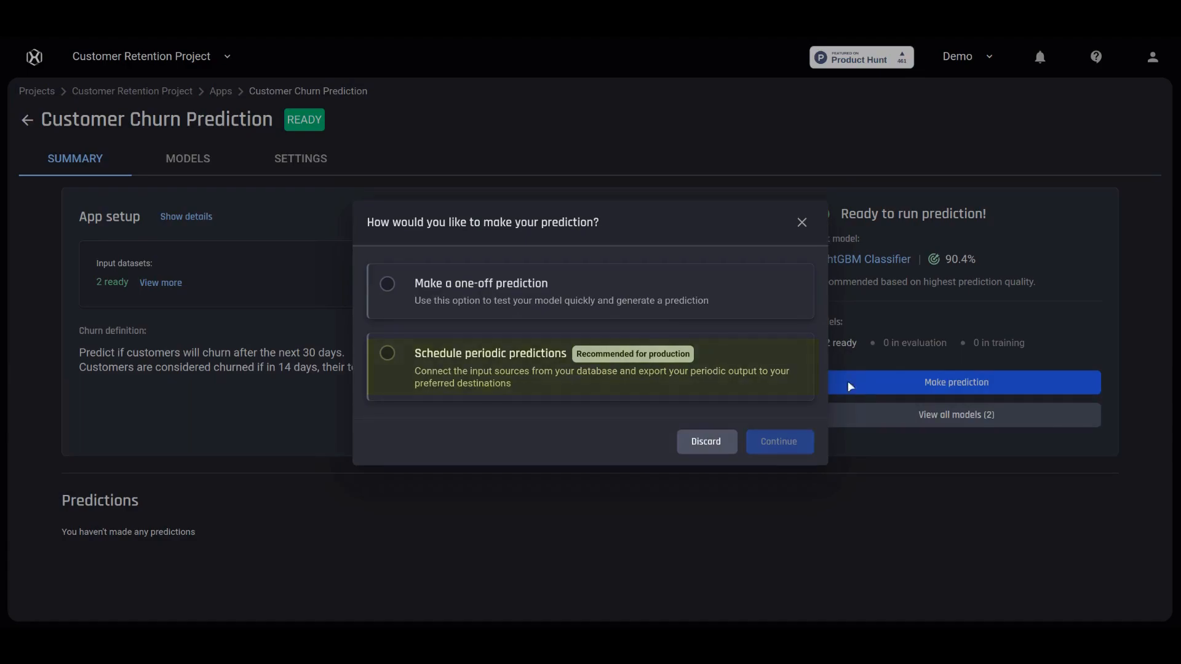
left_click(397, 284)
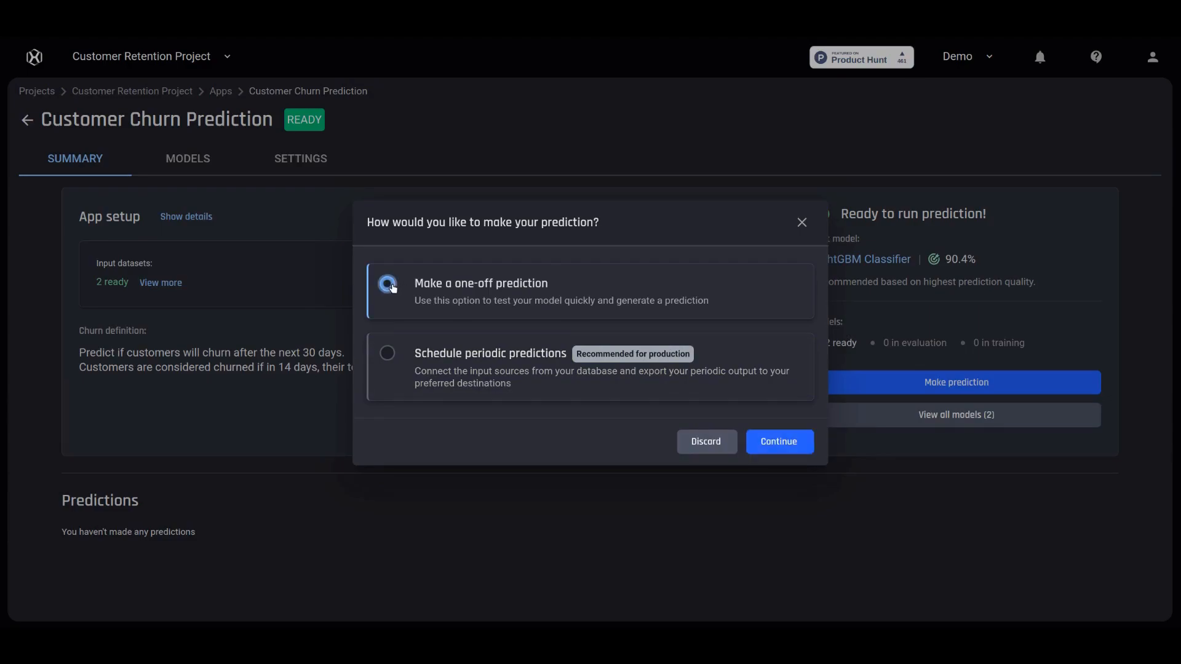
left_click(778, 449)
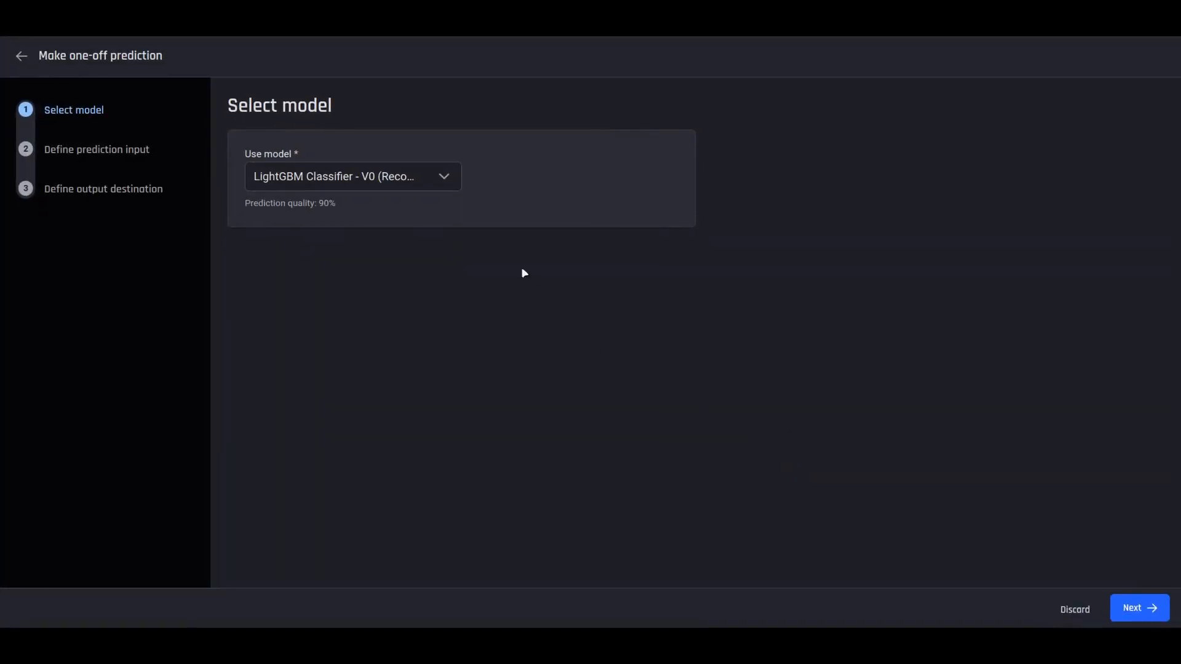
- Keep LightGBM Classifier - V0 as the model and predict from the already uploaded data
left_click(447, 179)
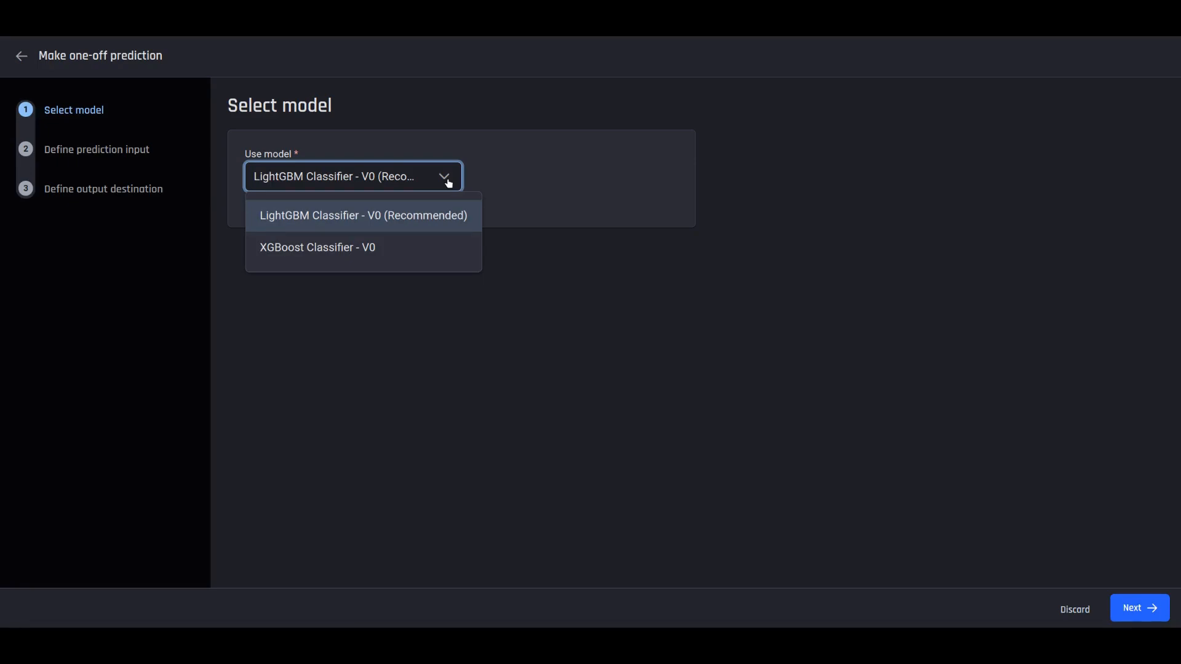
left_click(450, 214)
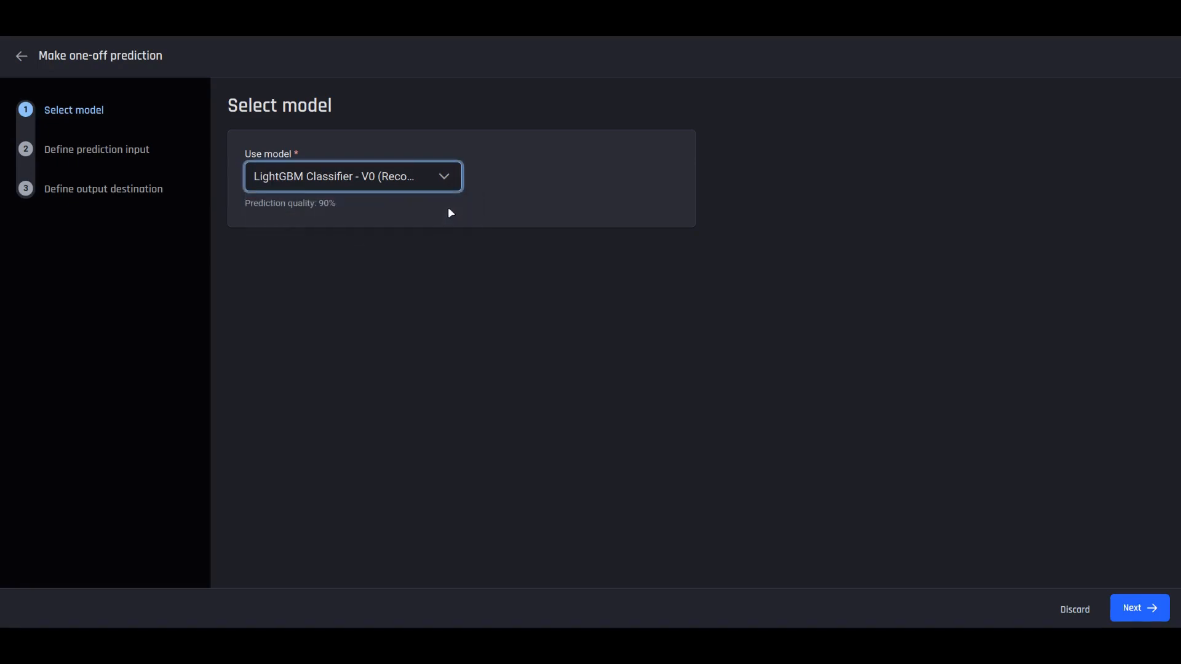
left_click(1142, 607)
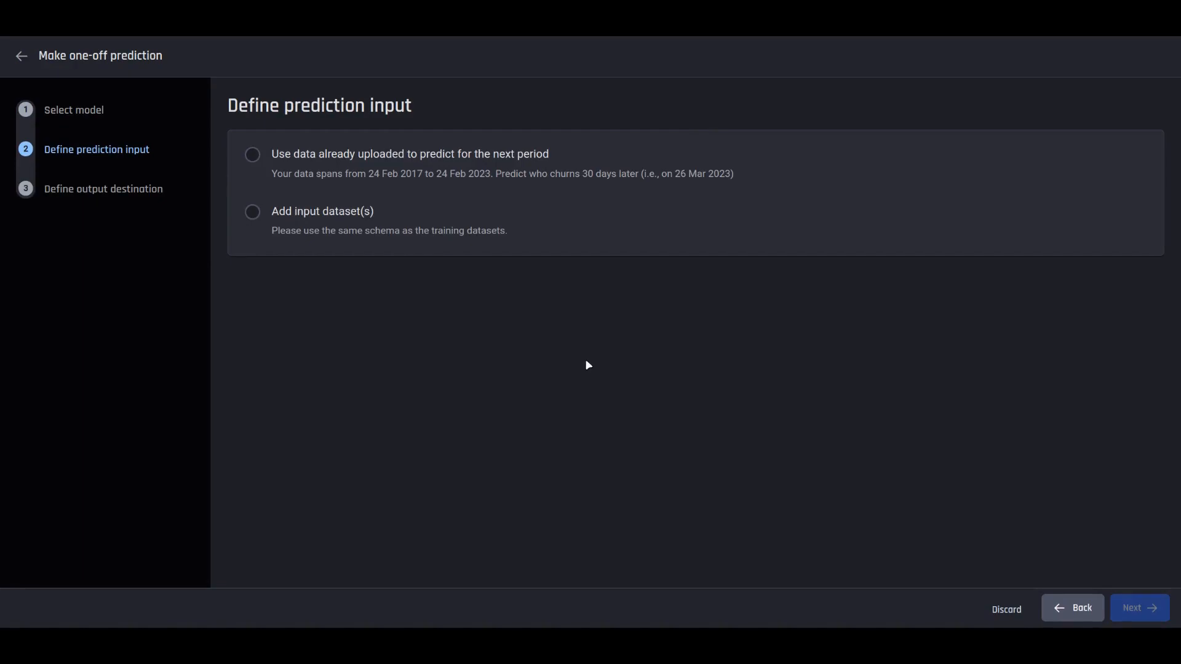
left_click(252, 212)
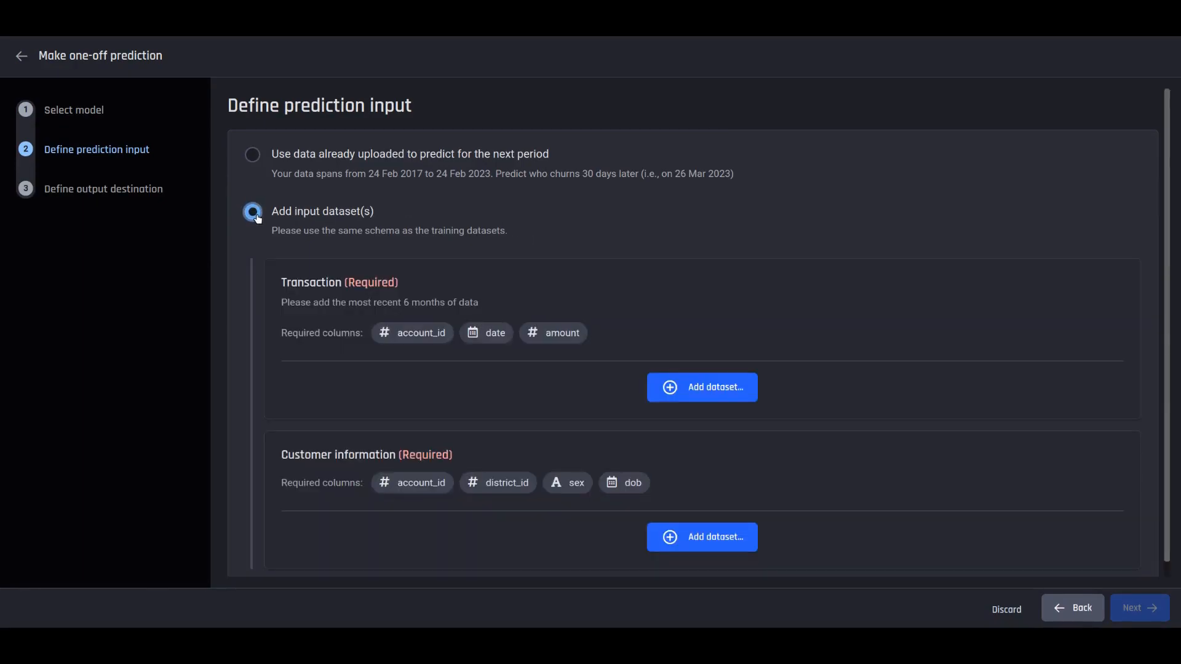
scroll(291, 305, "down", 1)
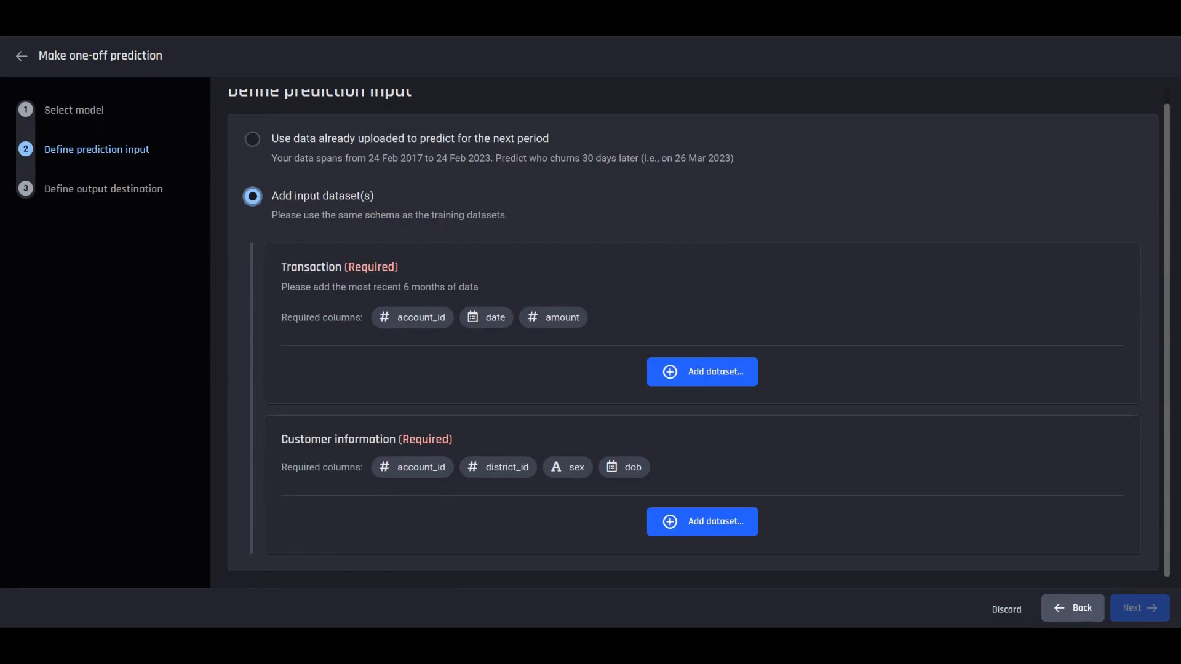
left_click(255, 140)
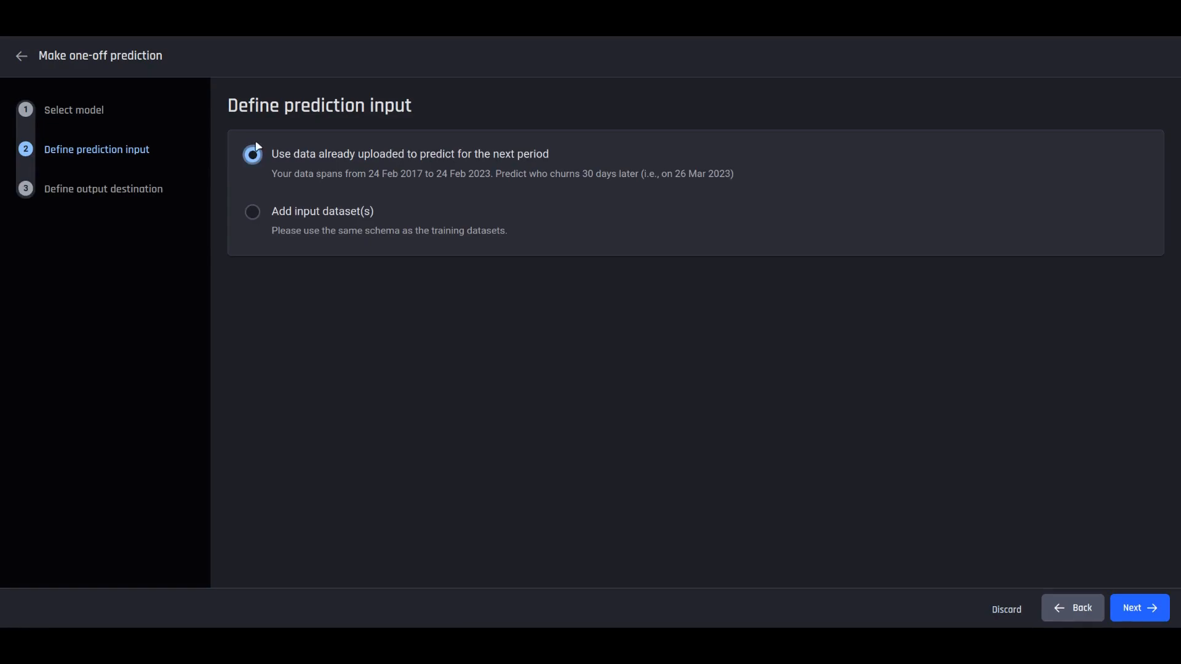
left_click(1134, 607)
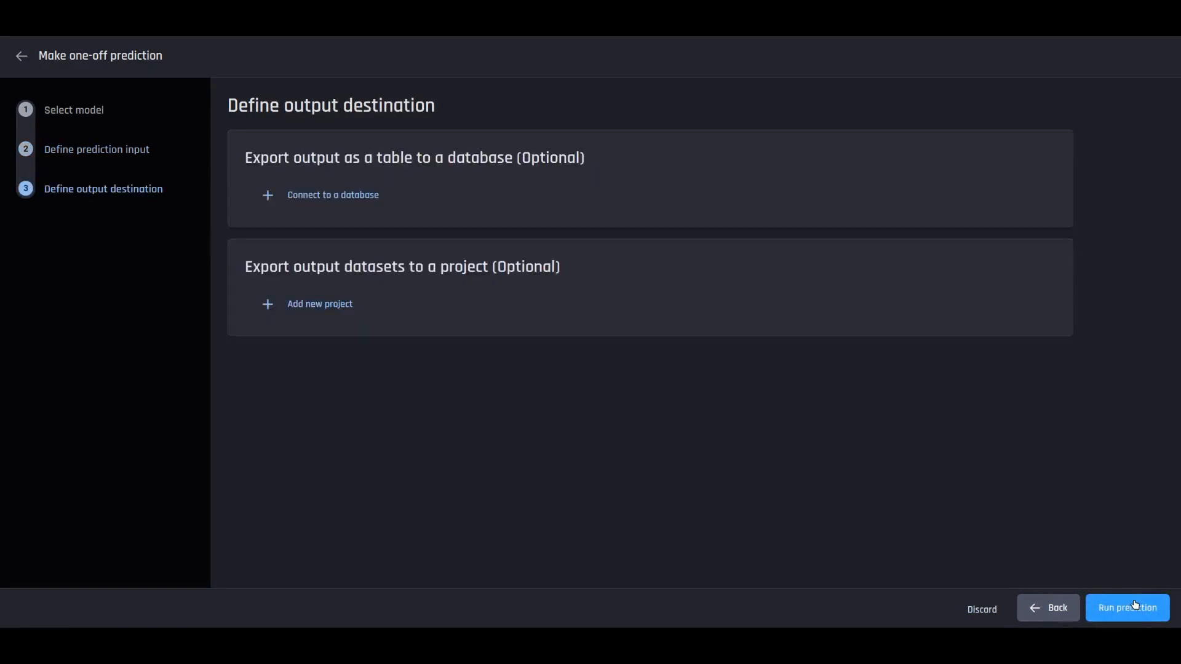
- Run the one-off prediction and return to the app, where it is listed as processing
left_click(1131, 607)
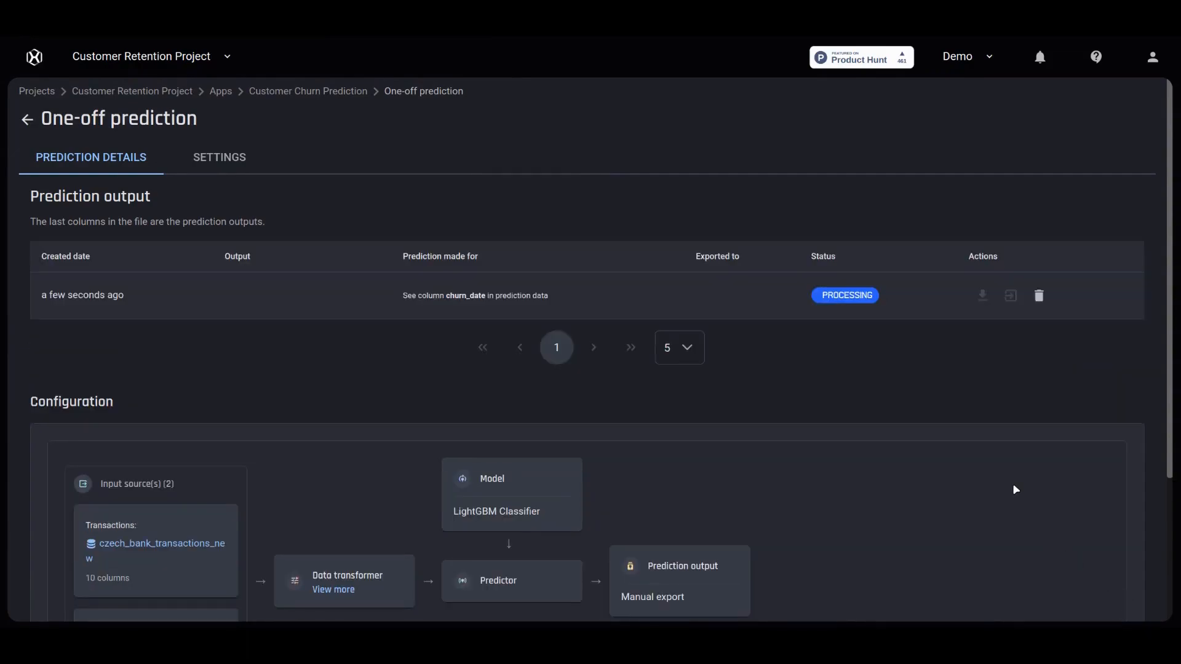
left_click_drag(1170, 440, 1167, 503)
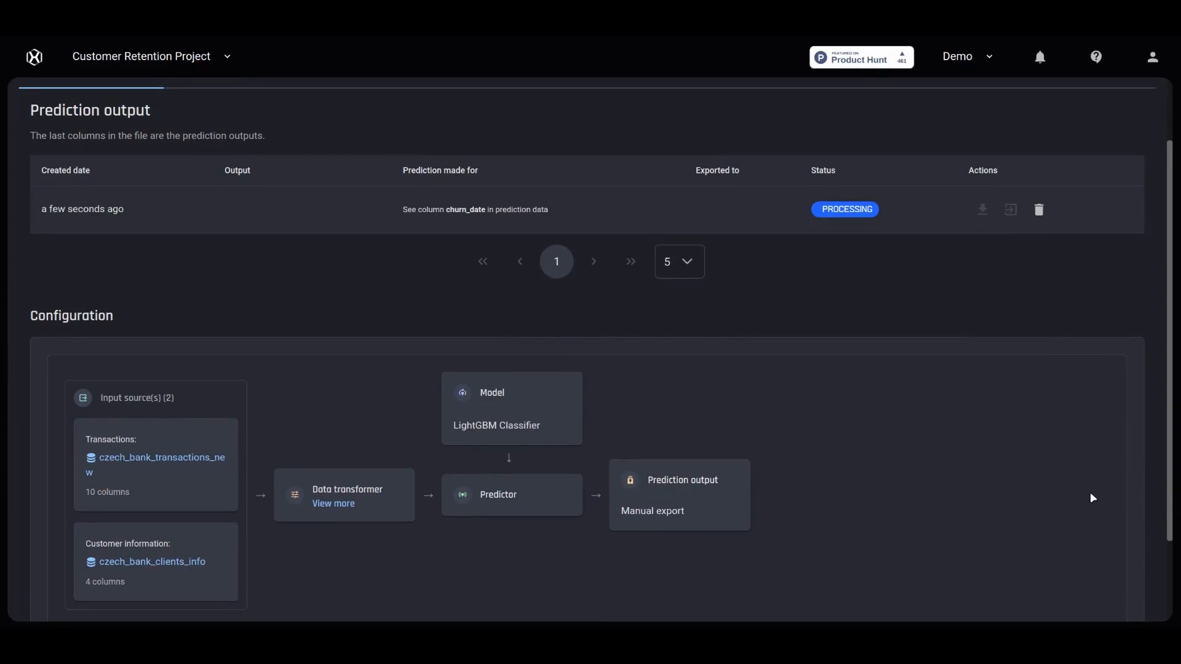
scroll(1070, 490, "up", 2)
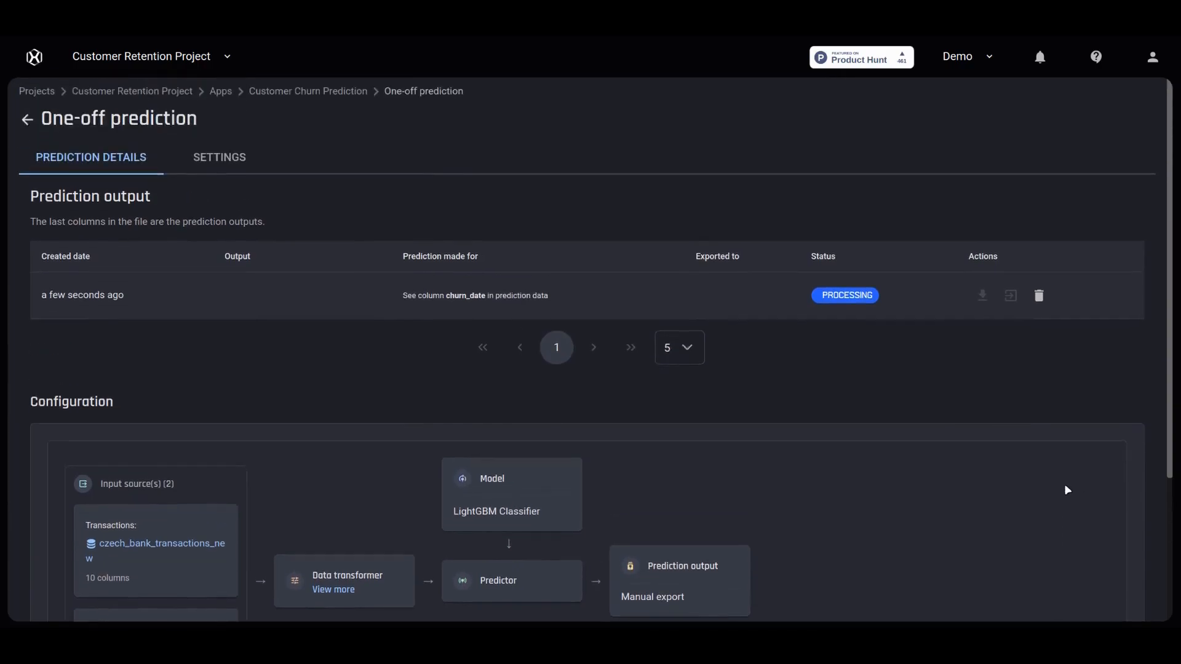
left_click(27, 120)
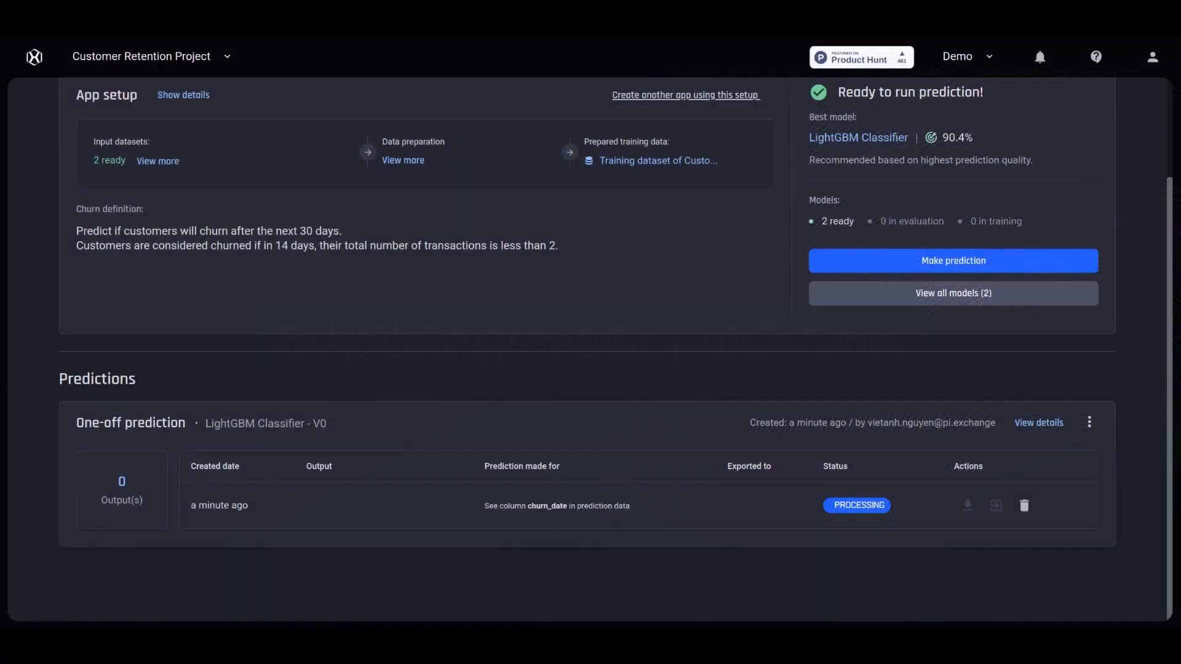
- Start a scheduled periodic prediction, keeping LightGBM Classifier - V0 as the model
left_click(843, 264)
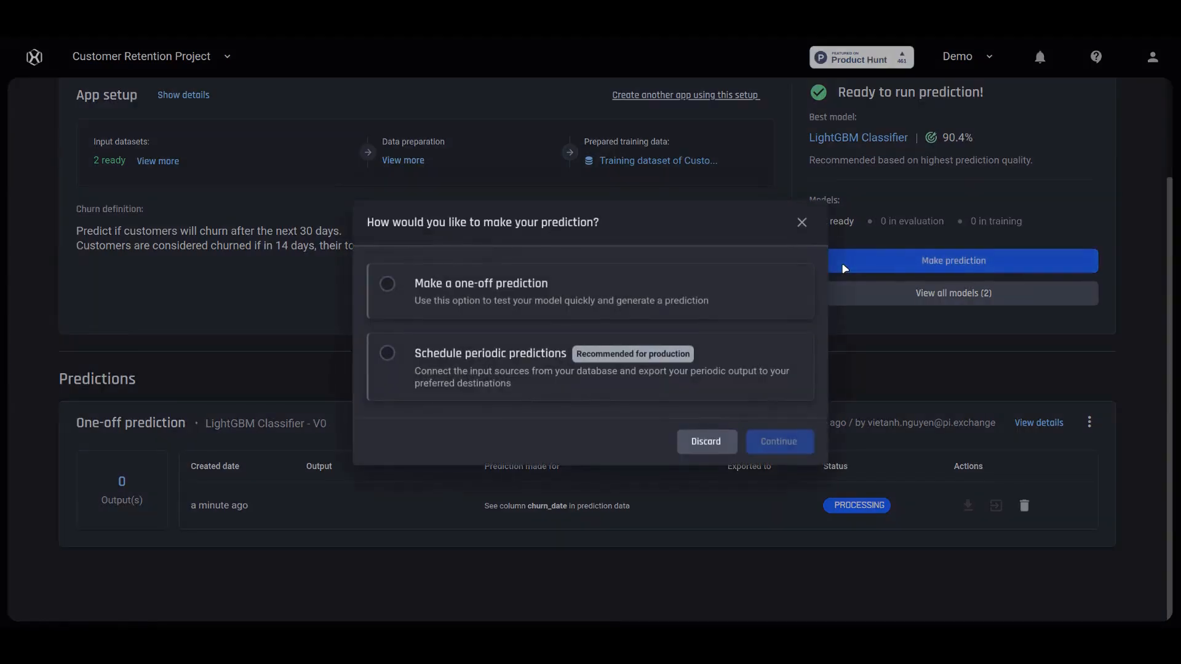
left_click(389, 355)
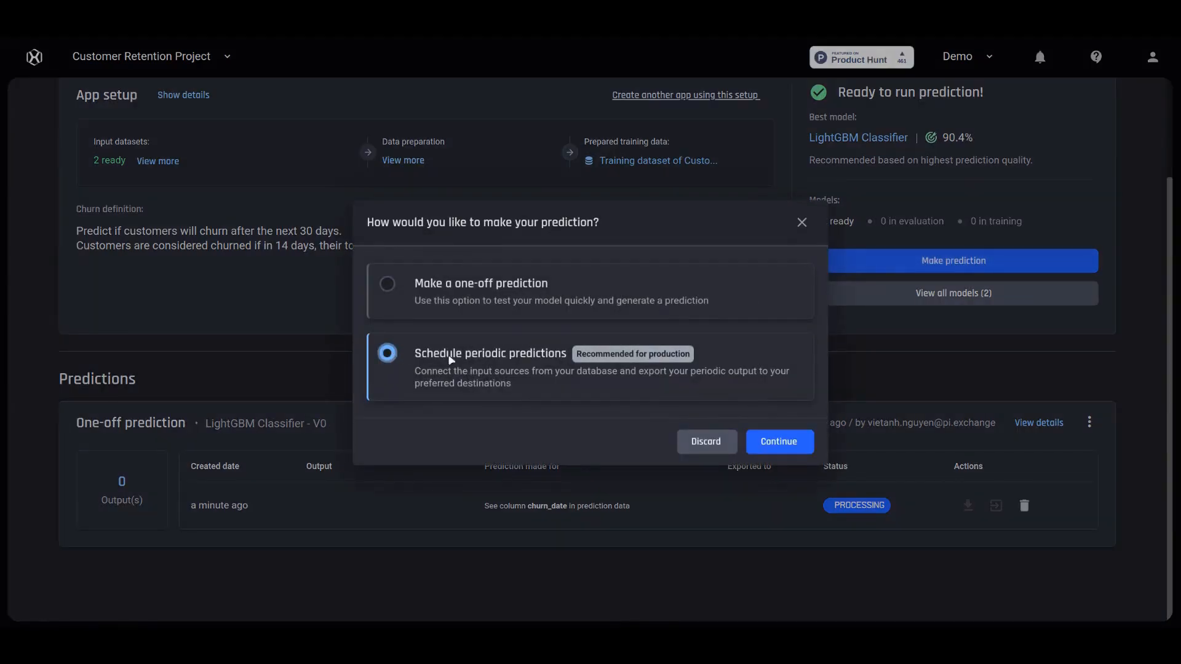
left_click(776, 442)
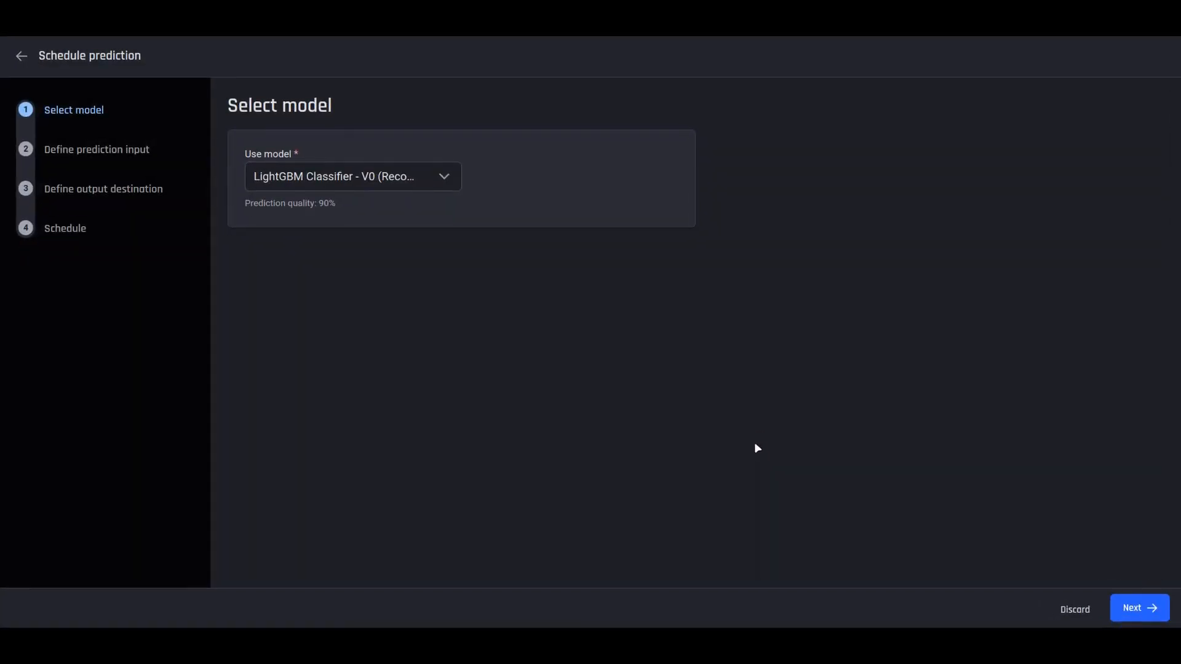
left_click(1149, 608)
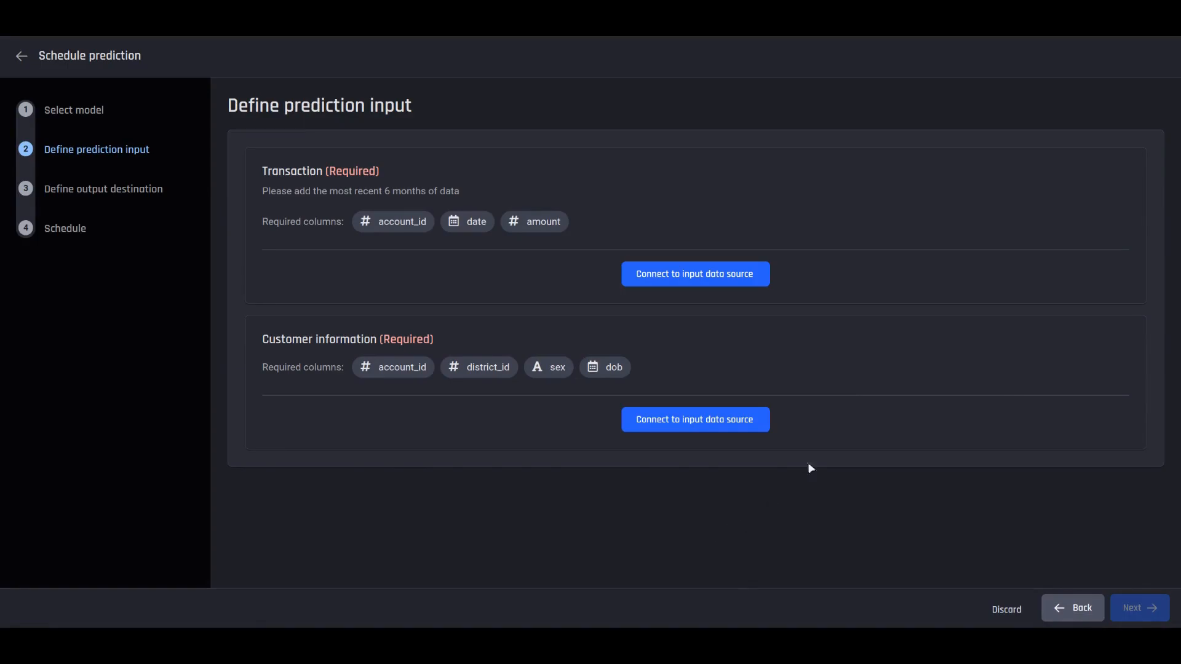
- Connect the transactions input to the MySQL table czech_bank_transactions
left_click(760, 282)
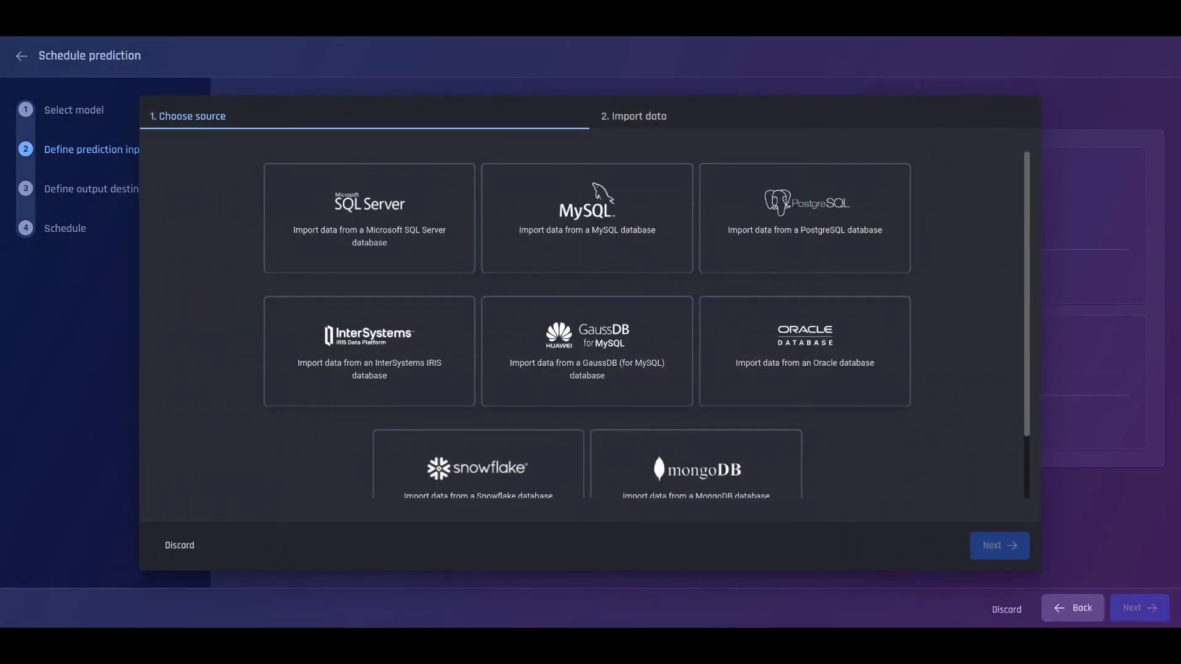
left_click(657, 230)
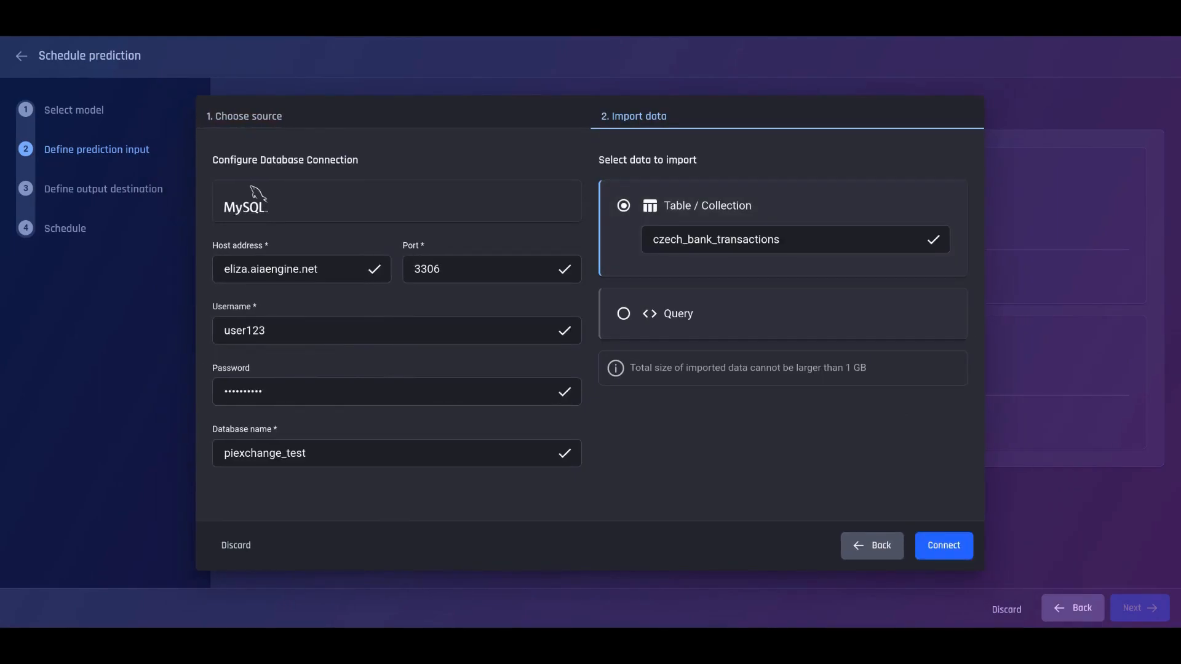
left_click(944, 545)
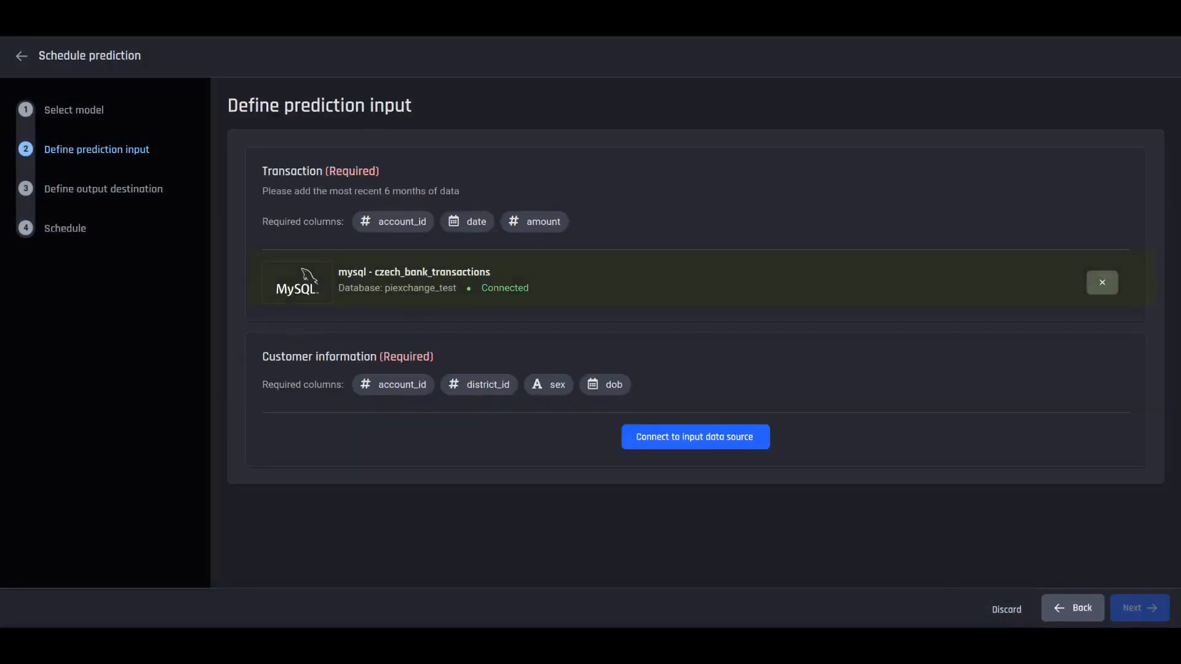
- Connect the customer information input to the MySQL table czech_bank_clients_info
left_click(704, 447)
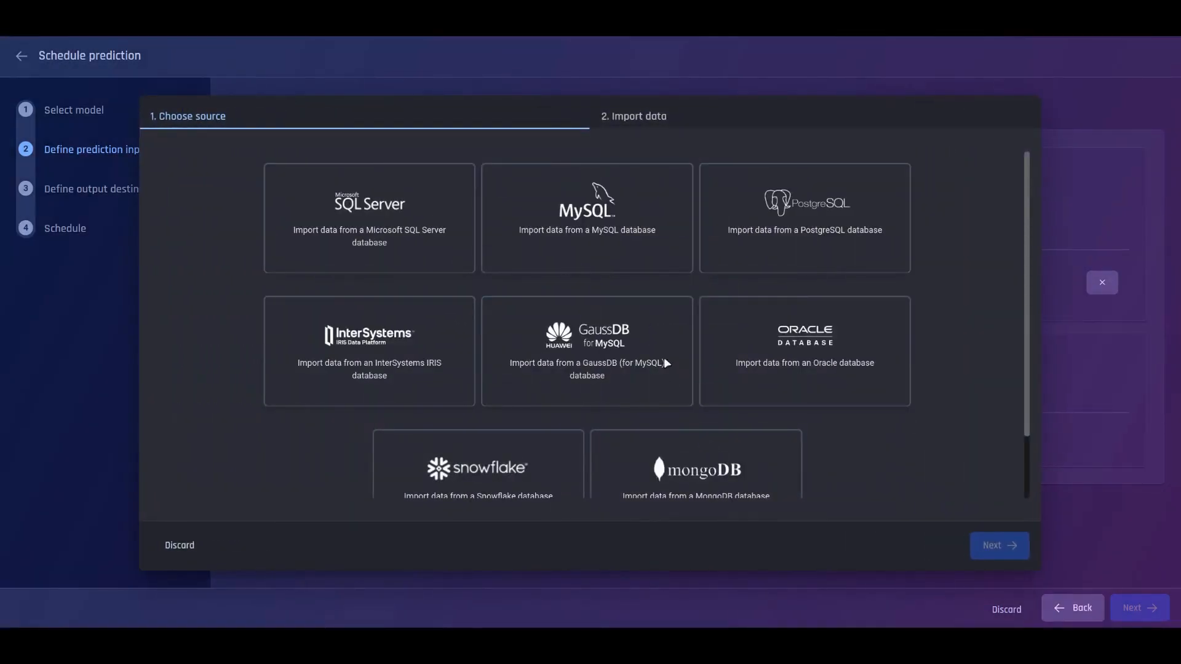
left_click(648, 264)
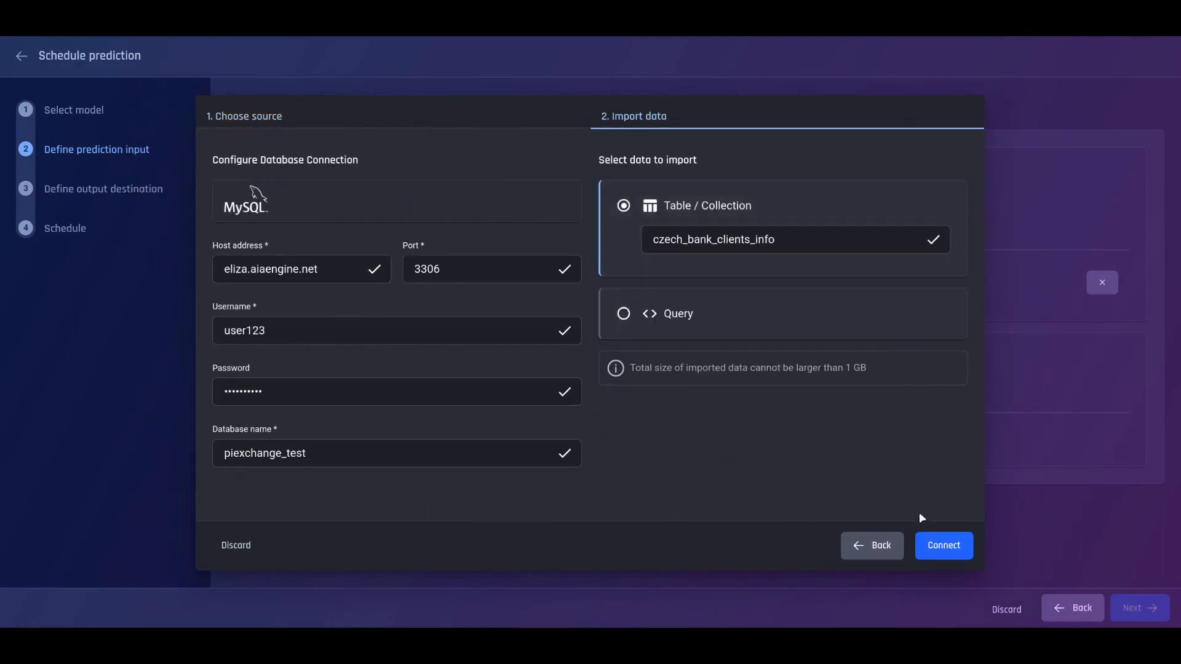
left_click(928, 544)
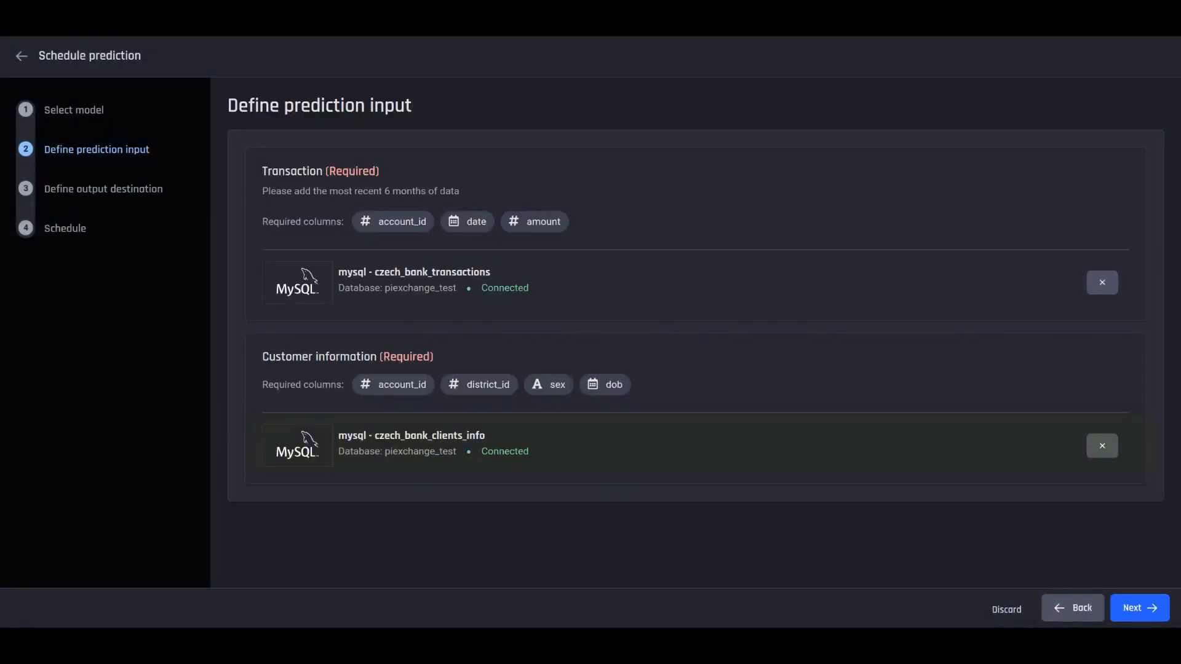
left_click(1118, 608)
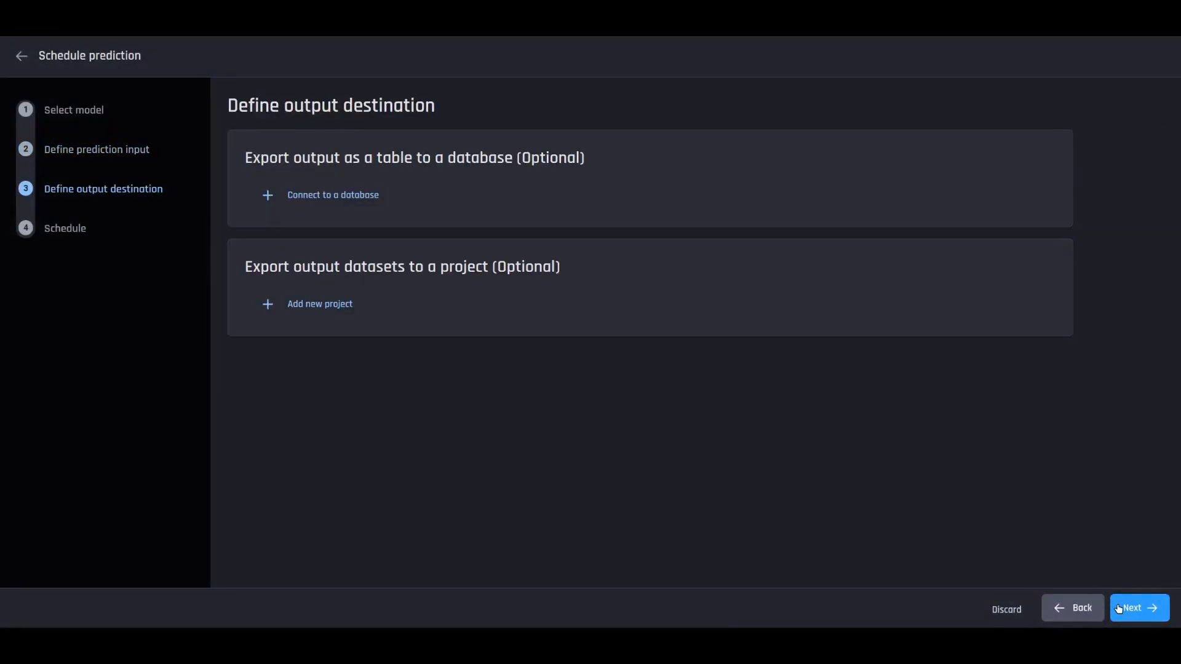
- Skip output export and schedule the prediction every 1 week, Monday at 09:00 AM
left_click(1119, 608)
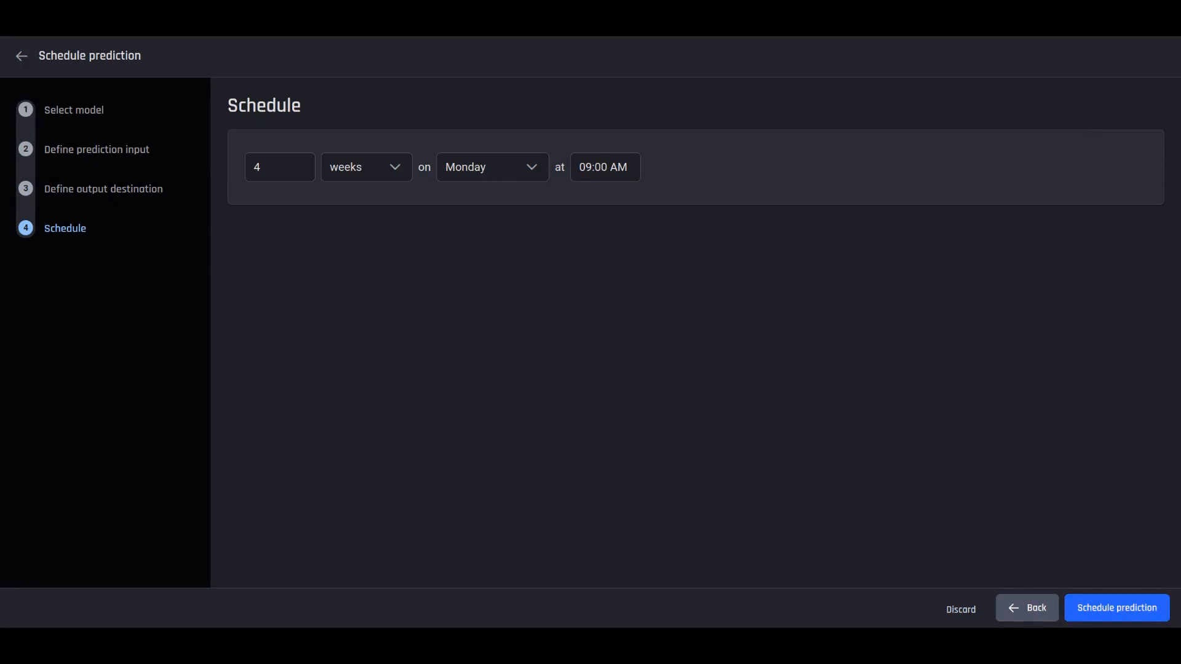
left_click(273, 176)
key("BackSpace")
type("1")
left_click(1112, 608)
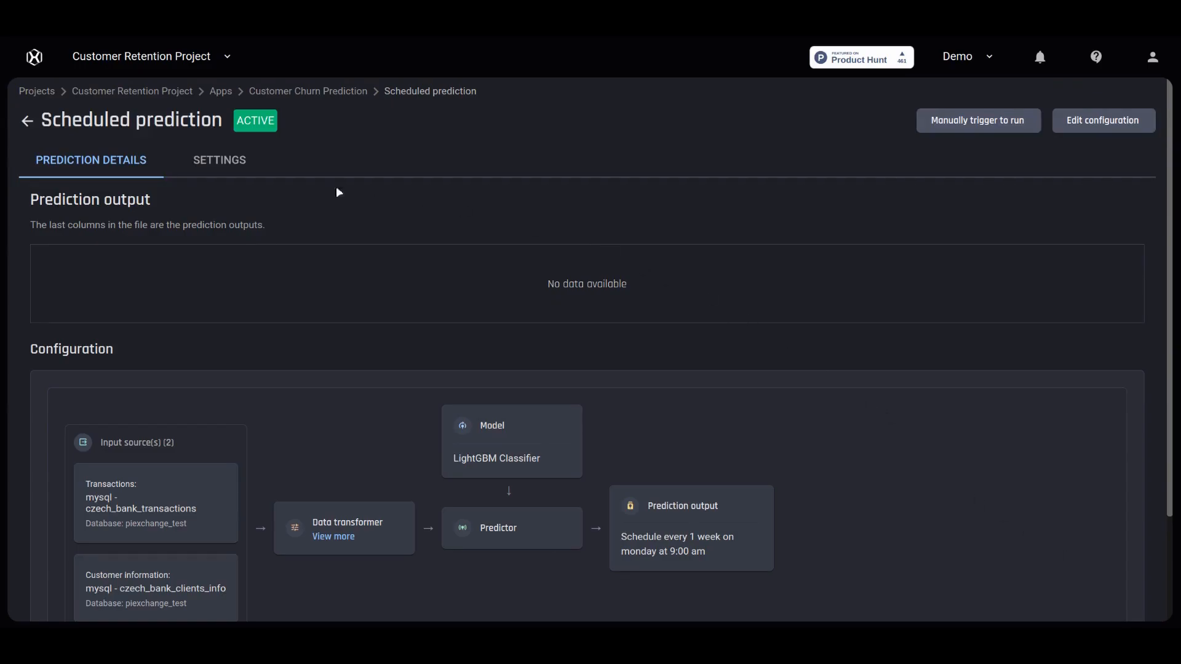
- Return to the Customer Churn Prediction app and scroll down to its Predictions list
left_click(27, 120)
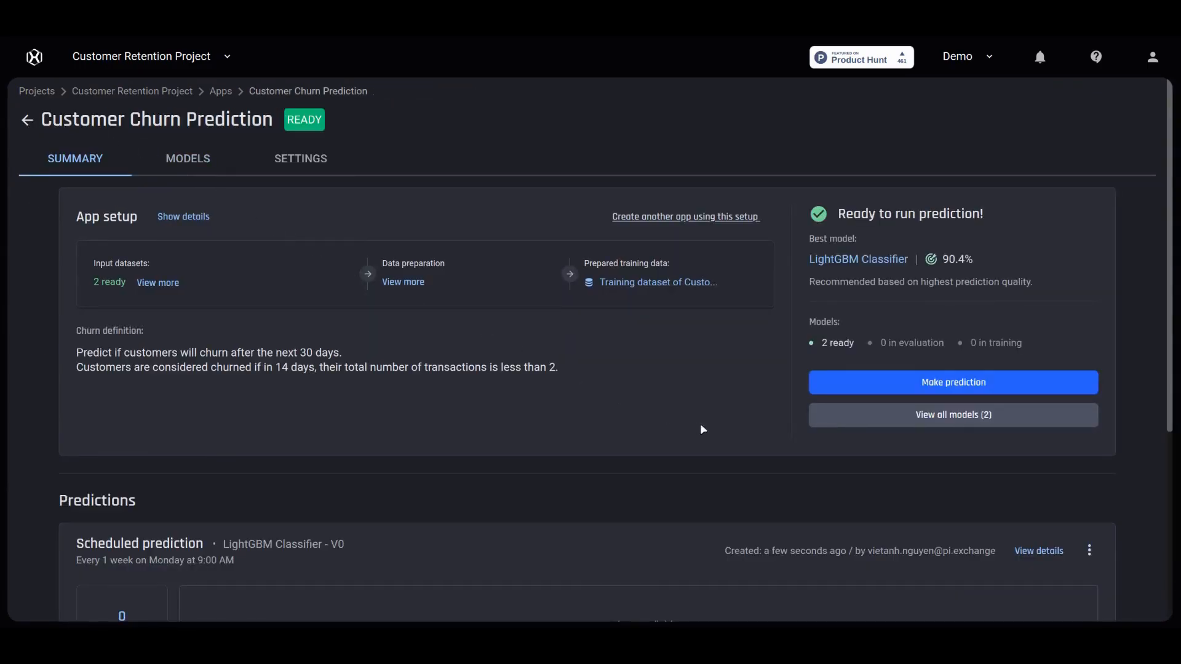
scroll(700, 423, "down", 5)
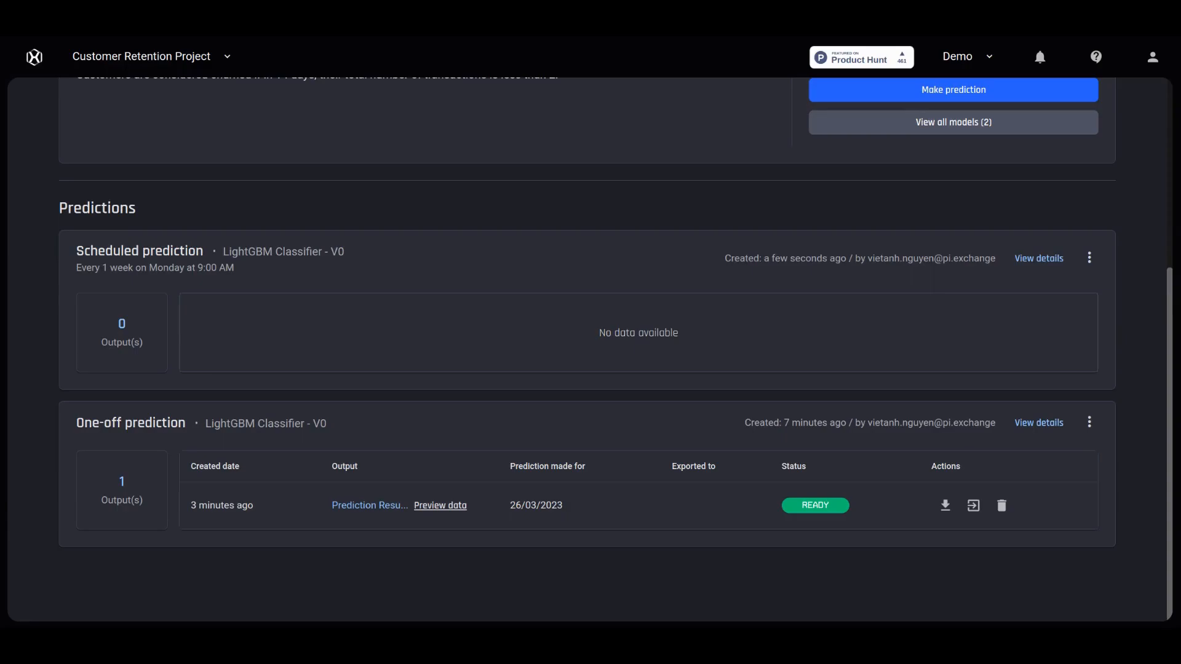
- Preview the one-off prediction output and scroll across to the churn_probability and churn_date columns
left_click(460, 505)
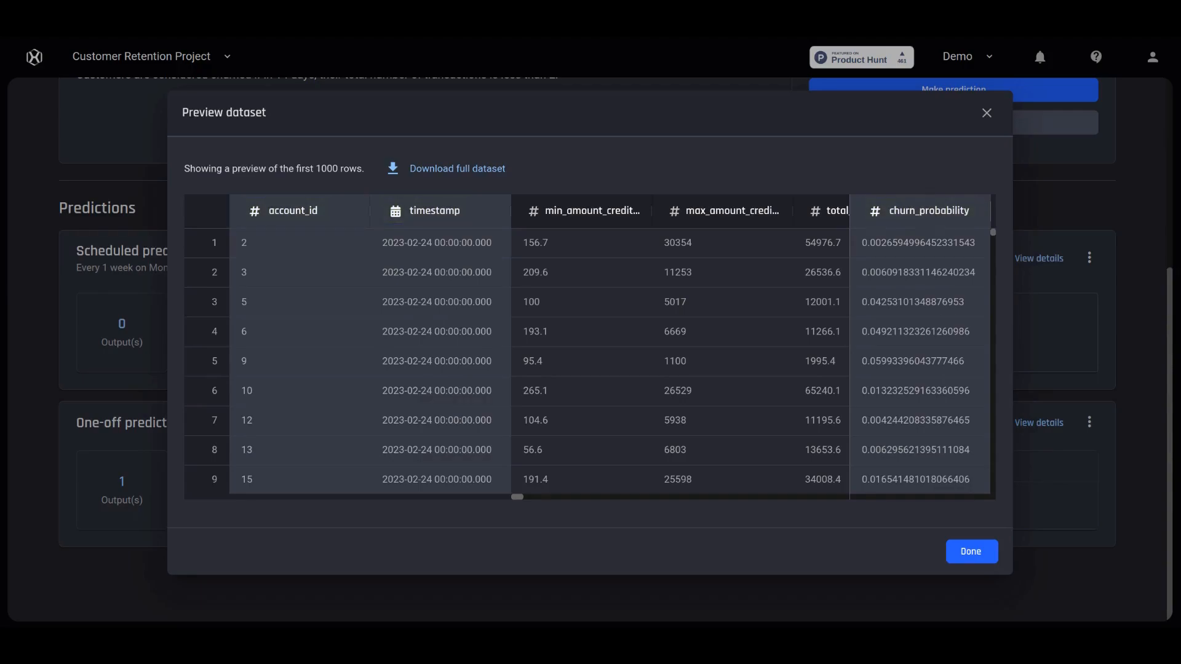
scroll(572, 455, "right", 5)
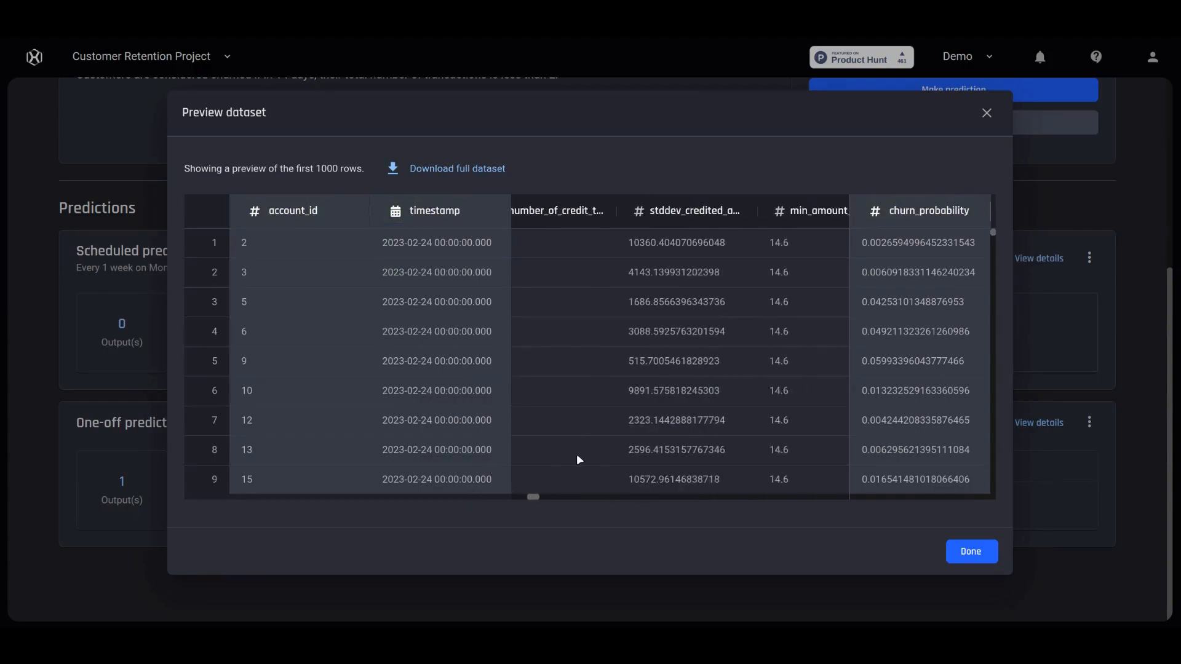
scroll(576, 454, "right", 2)
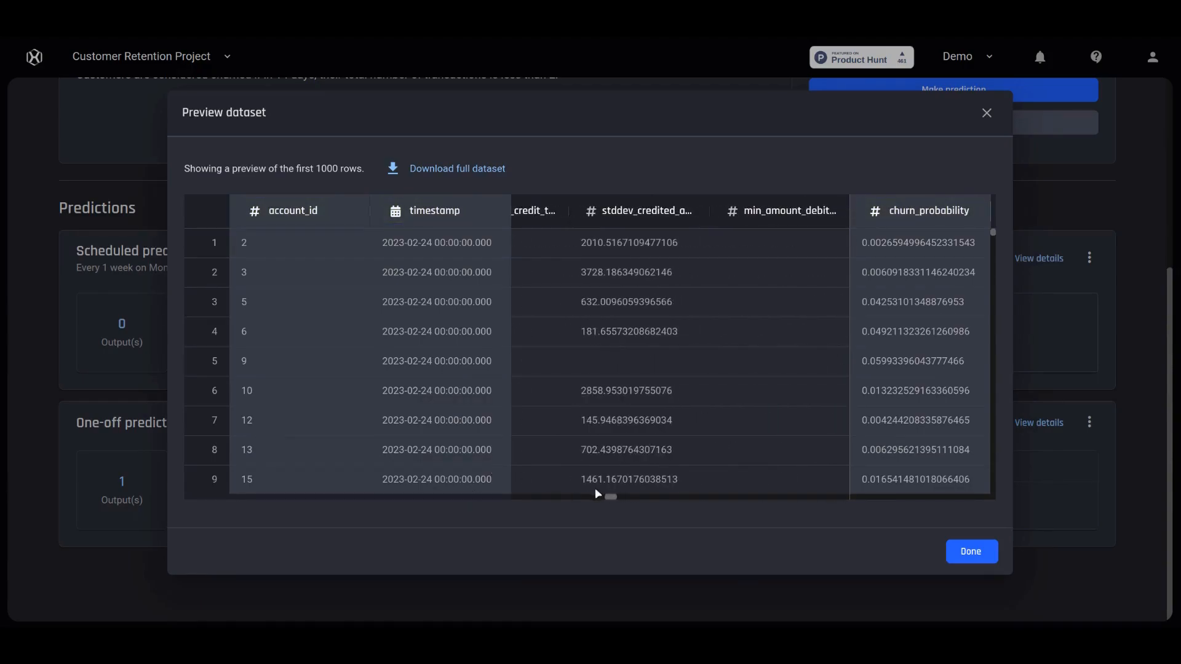
left_click_drag(609, 495, 862, 496)
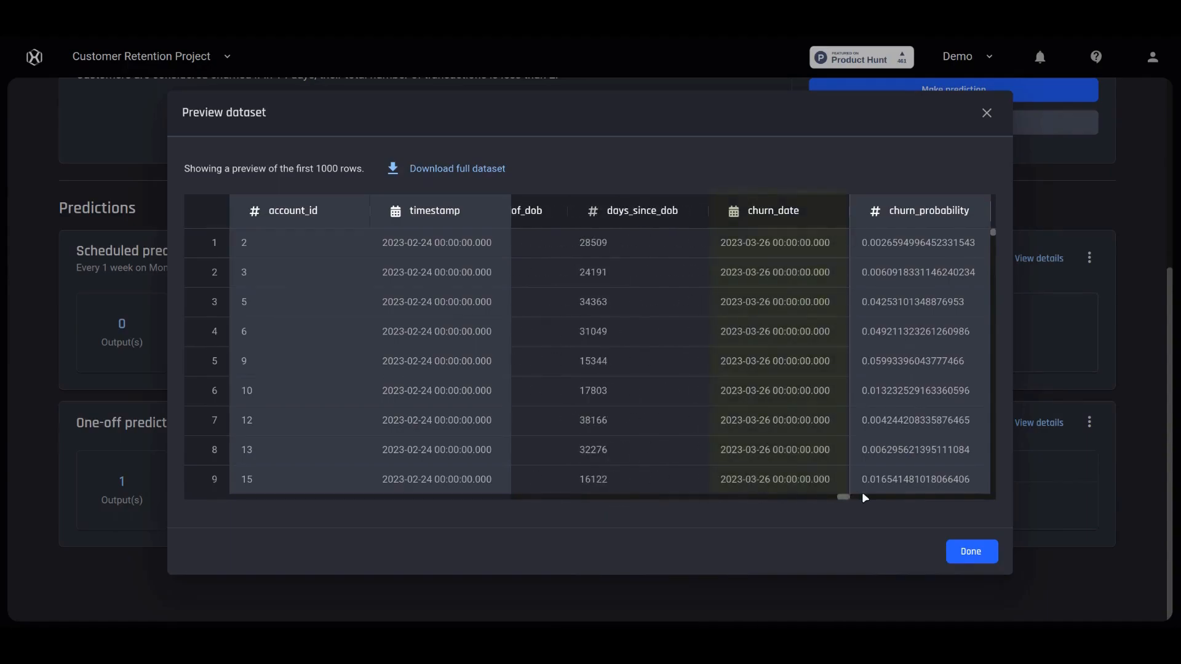